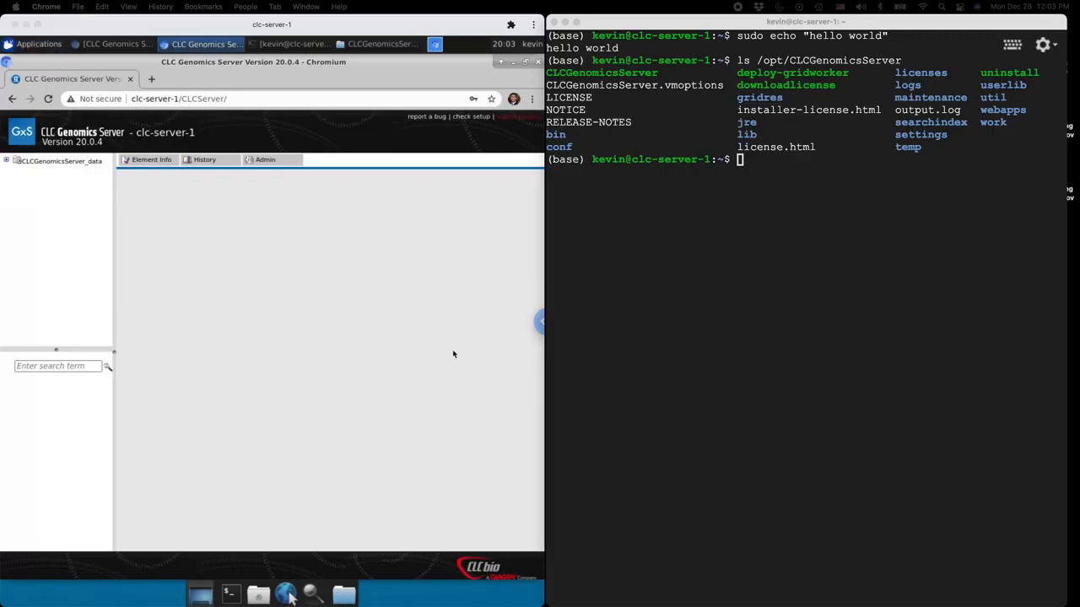
- Switch the server's terminal window to full screen and clear its contents
left_click(625, 306)
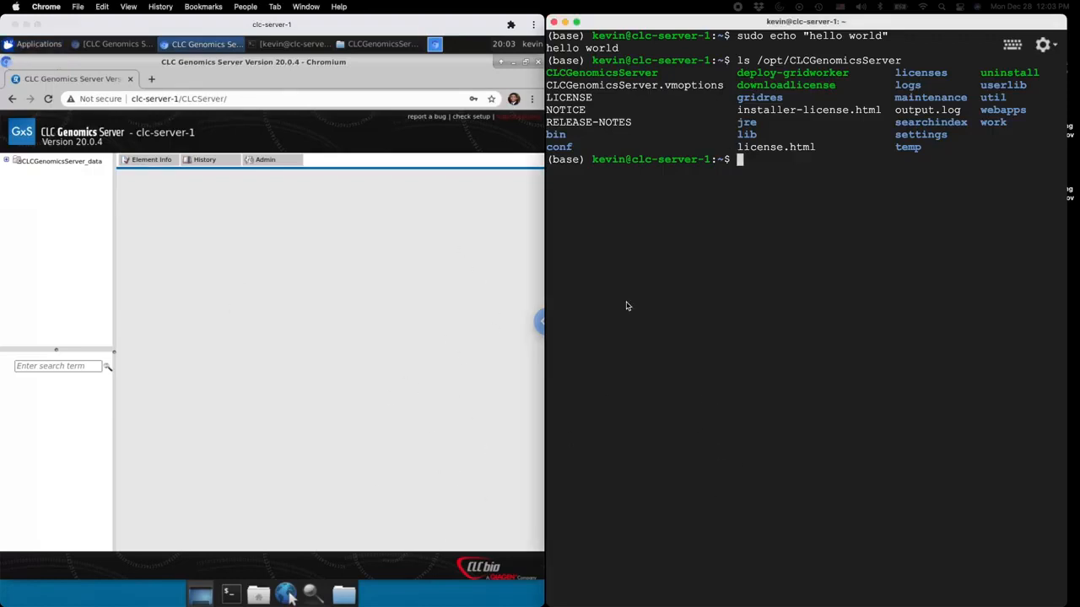
left_click(242, 441)
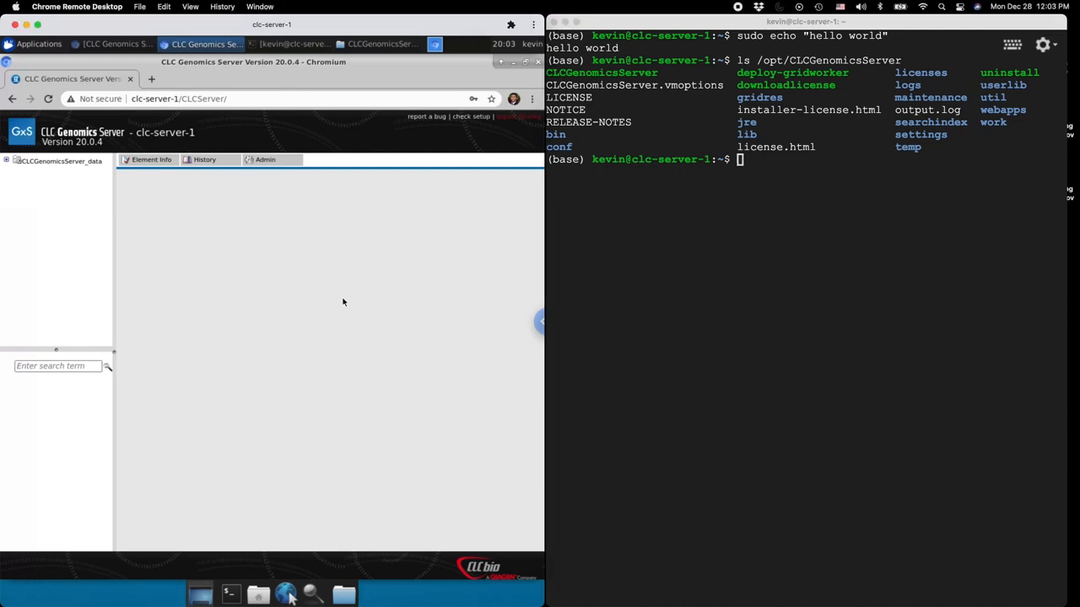
left_click(575, 27)
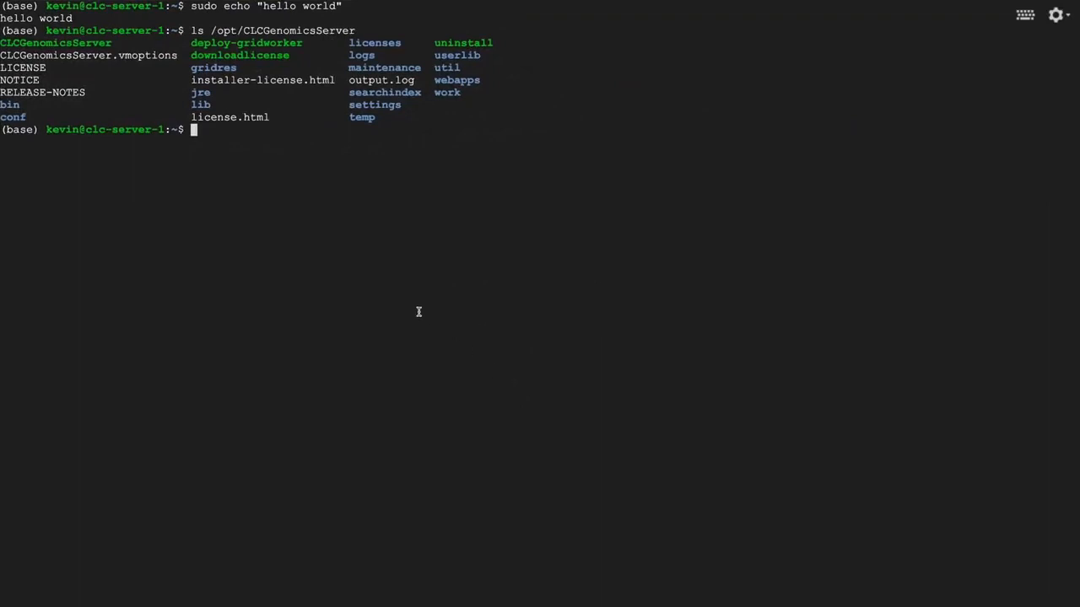
type("clear")
key("Return")
- Check the available version tags of the staphb/raxml image on Docker Hub
key("ctrl+Right")
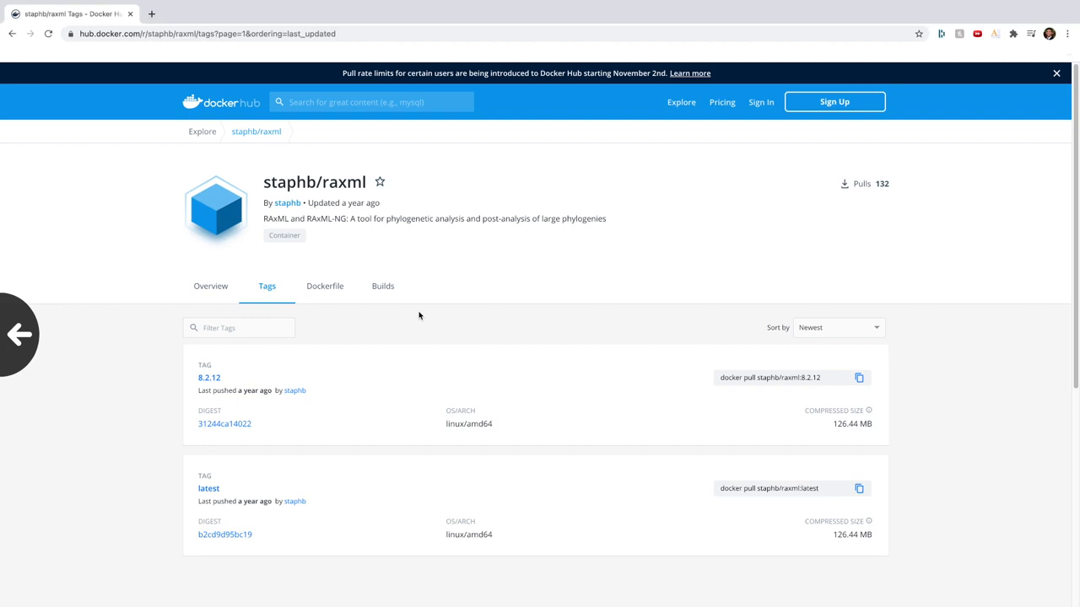
scroll(236, 301, "down", 1)
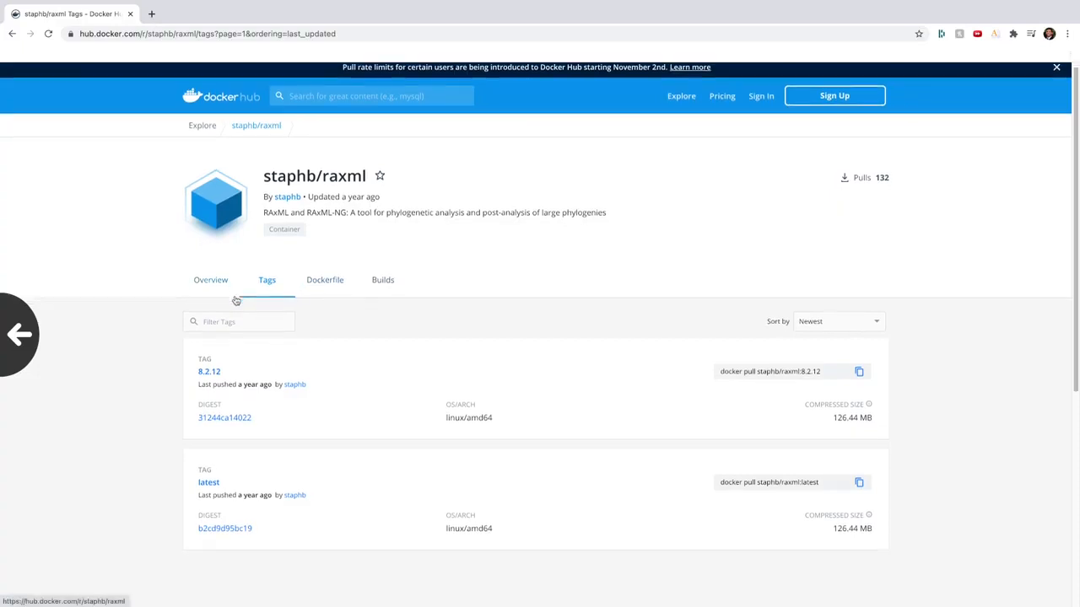
scroll(175, 258, "down", 1)
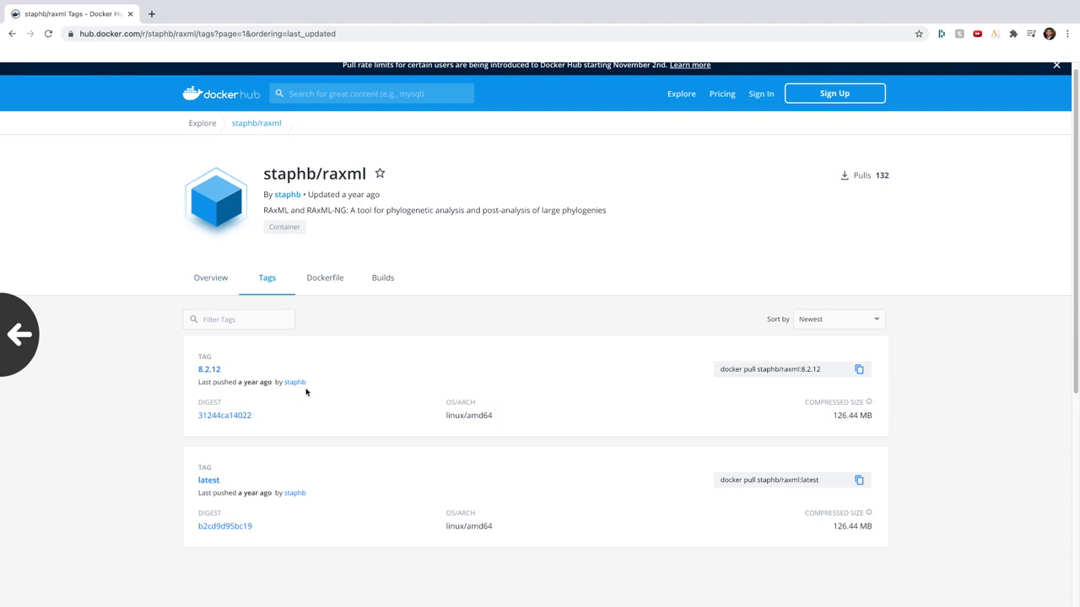
- Return to the terminal, change to /opt/singularity_images/ and list its files
key("ctrl+Left")
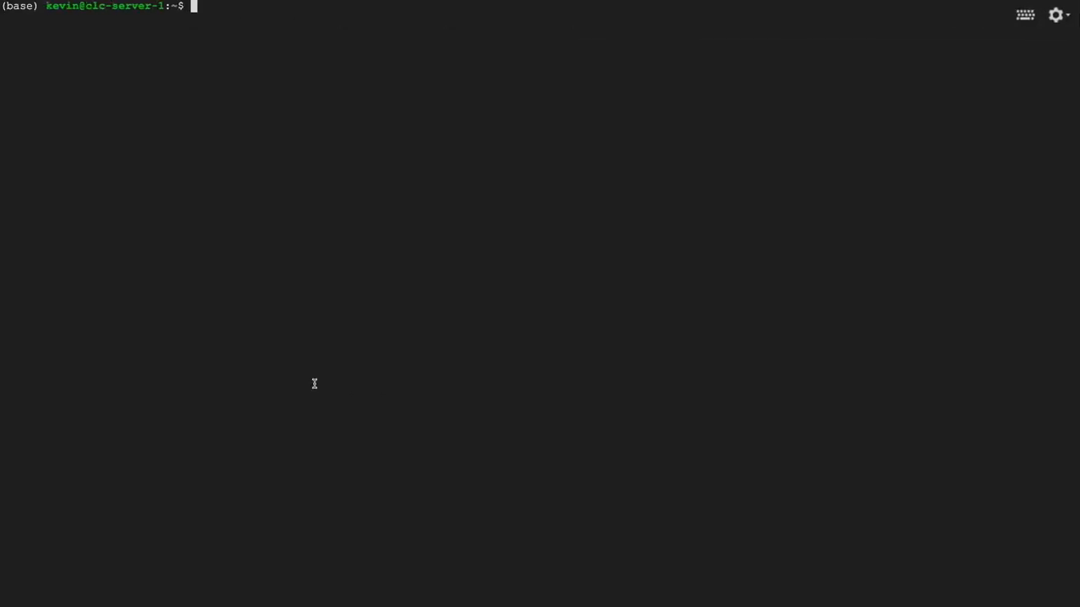
type("cd /opt/s")
key("Tab")
key("Return")
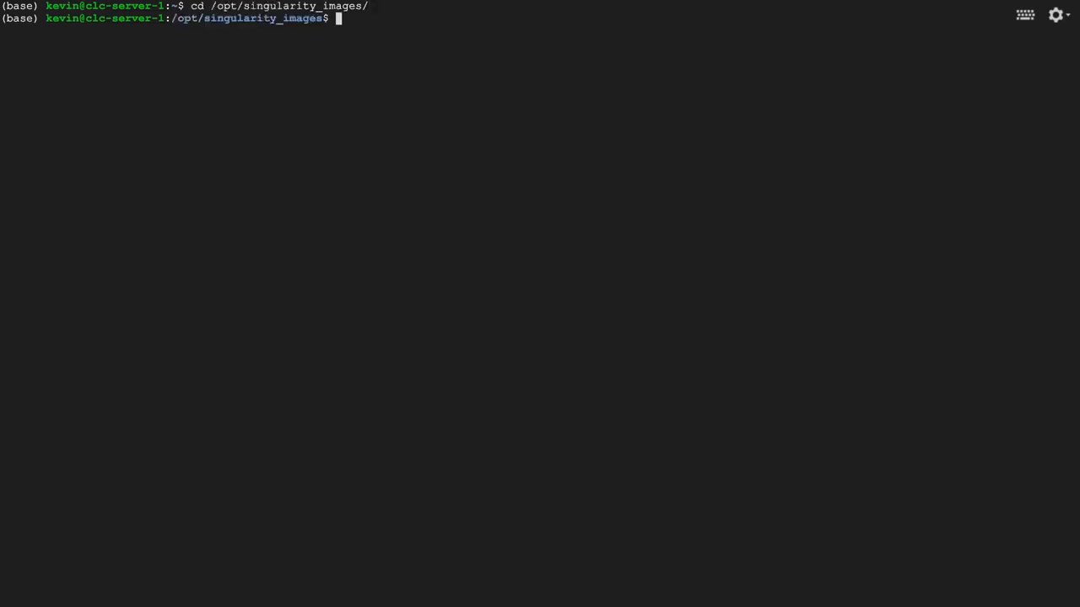
type("ls")
key("Return")
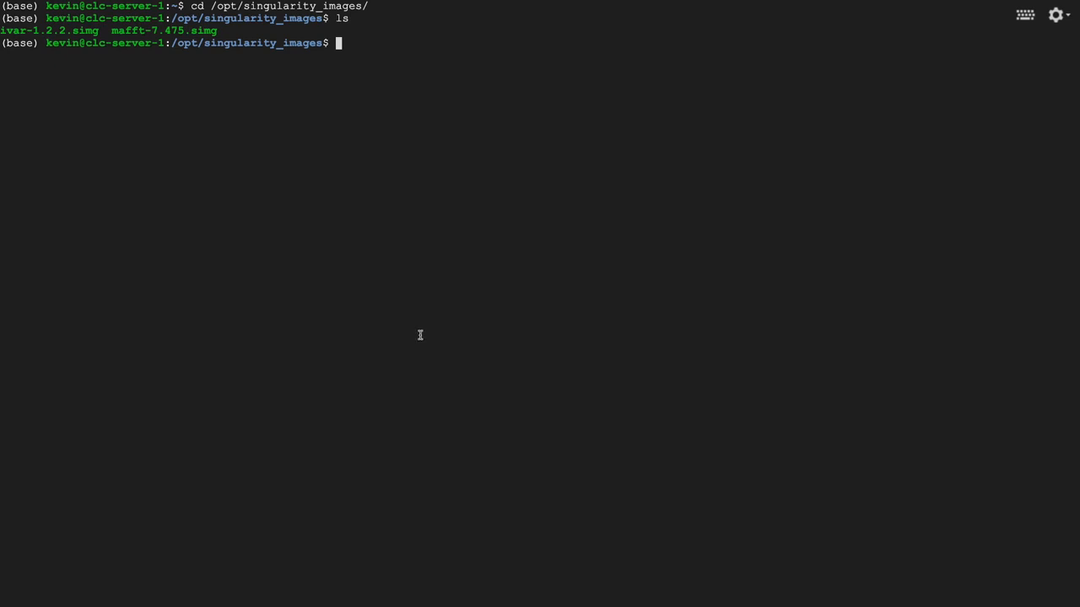
- Build the Singularity image raxml-8.2.12.simg from docker://staphb/raxml:8.2.12 with sudo
type("sudo singularity buil")
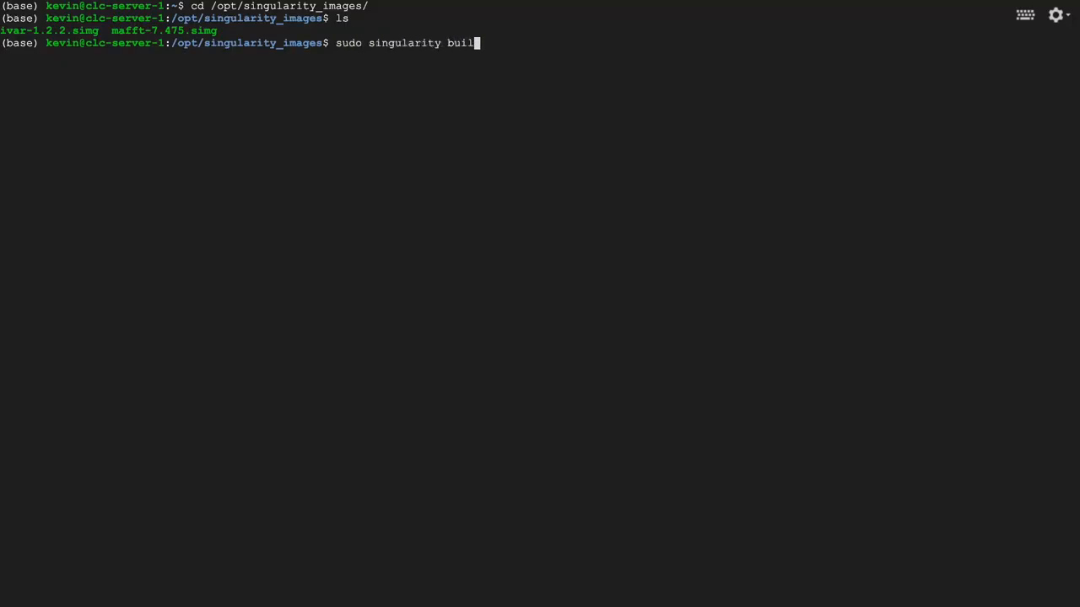
type("d raxml-8.2.12.simg ")
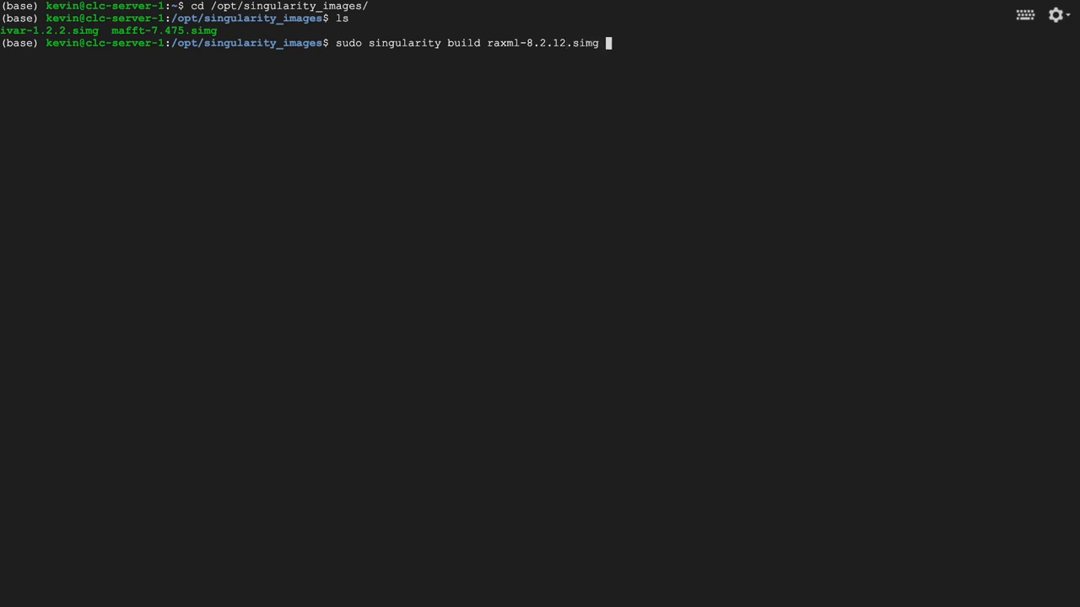
type("docker://staphb/raxml:8.2.12")
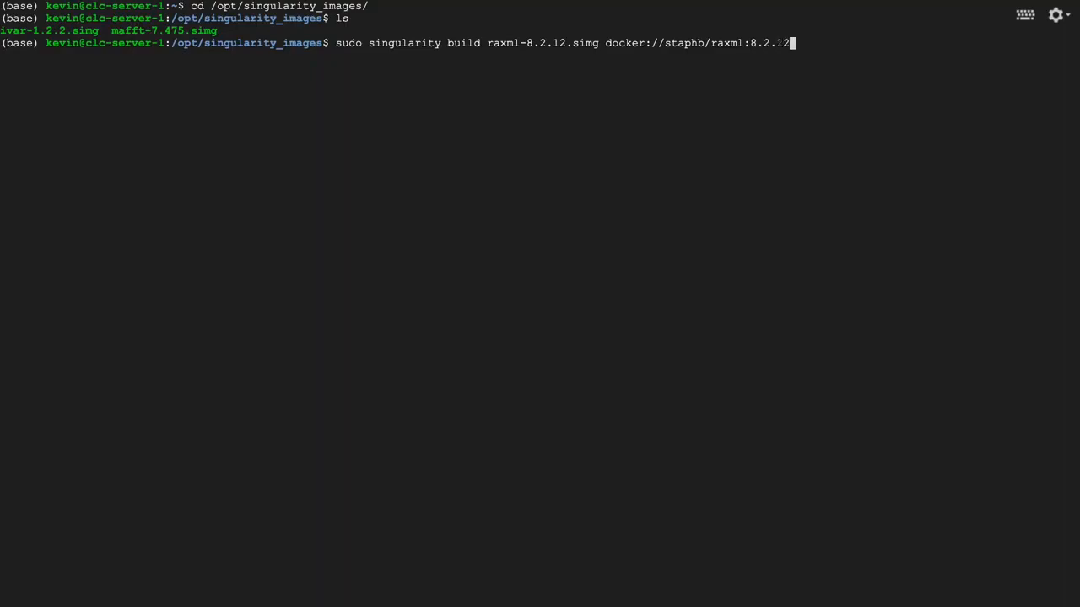
key("Return")
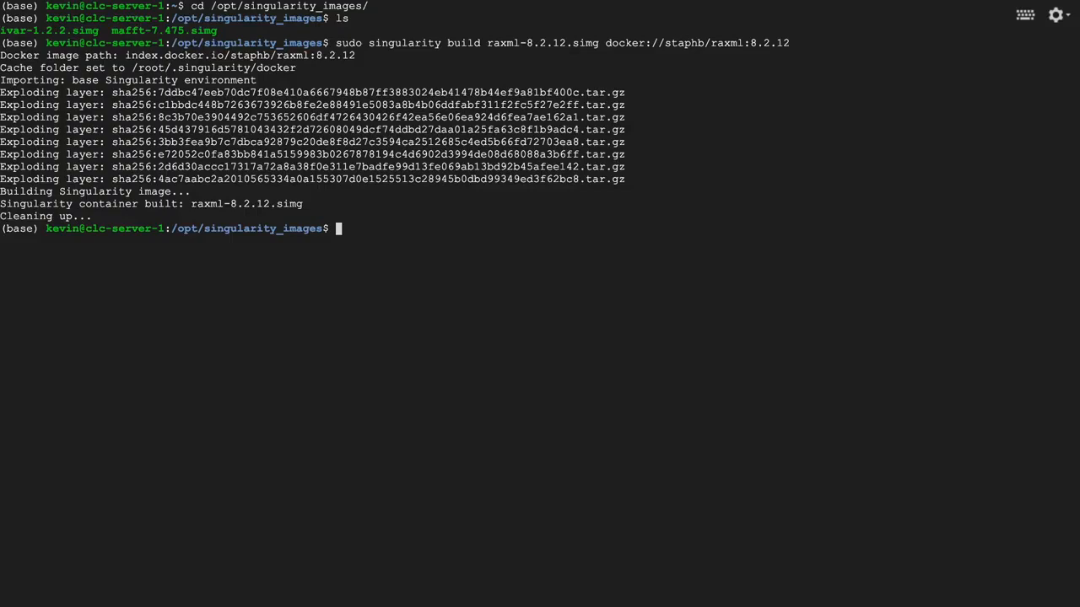
- From the home directory, run raxmlHPC -h through singularity exec on /opt/singularity_images/raxml-8.2.12.simg
type("cd")
key("Return")
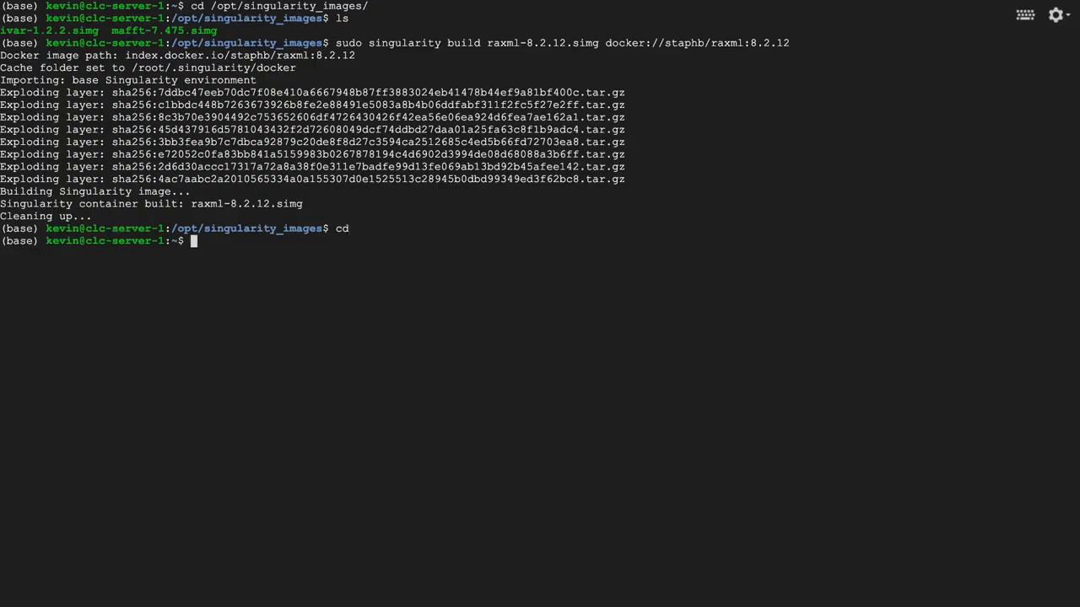
type("singularity exec /opt/sin")
key("Tab")
type("raxm")
key("Tab")
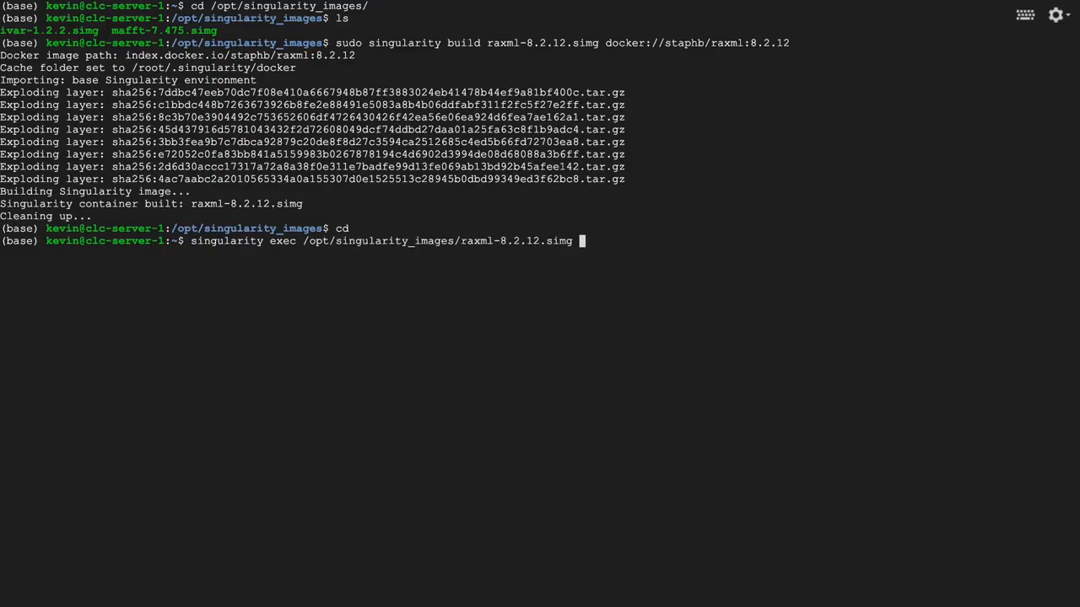
type("raxmlHPC -h")
key("Return")
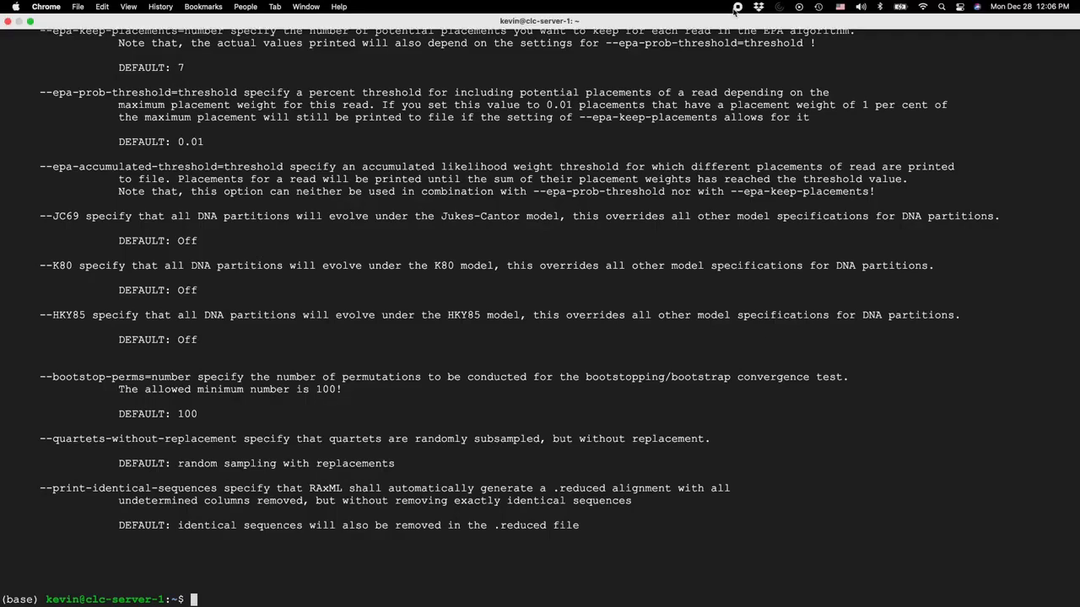
- Clear the terminal, change to /opt/external_apps/ and list its files
key("ctrl+l")
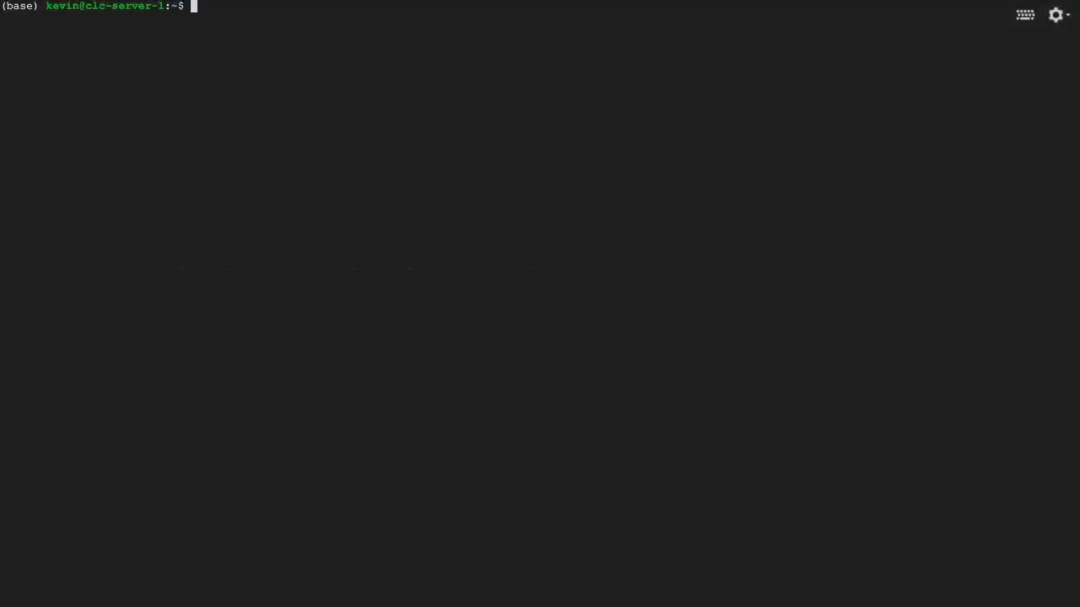
type("cd /opt/external_apps/")
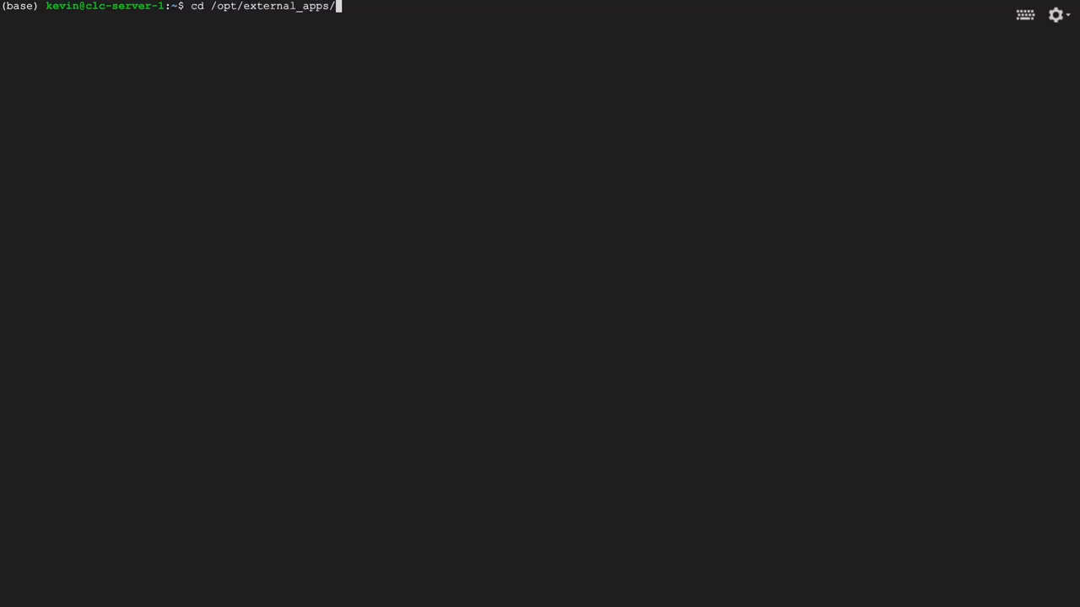
key("Return")
type("ls")
key("Return")
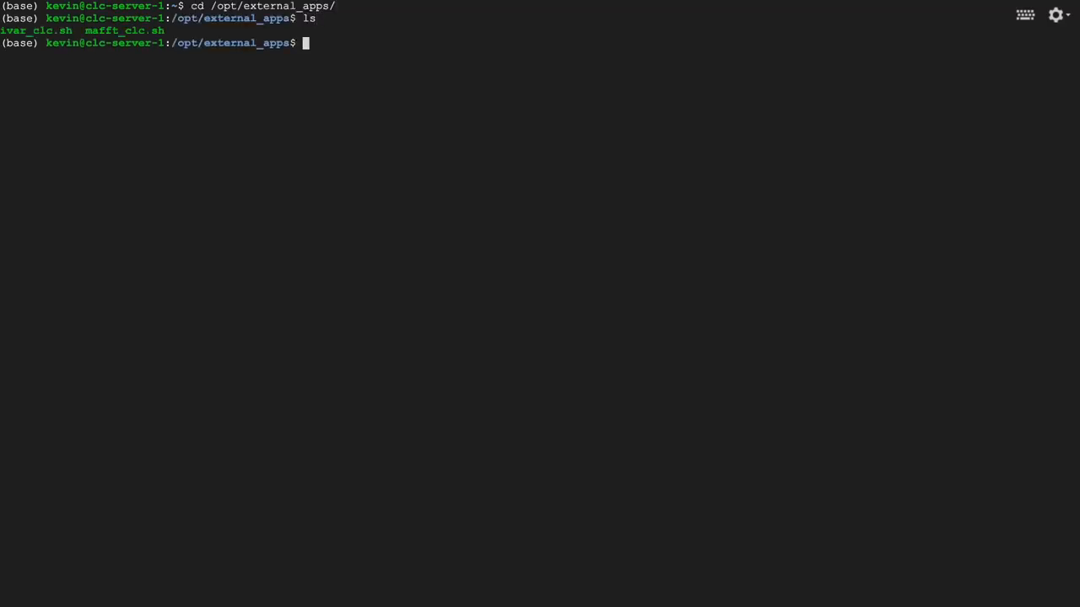
- Create the script raxml_clc.sh in vim with sudo and start it with the line #!/bin/sh
type("sudo vim raxml_clc.sh")
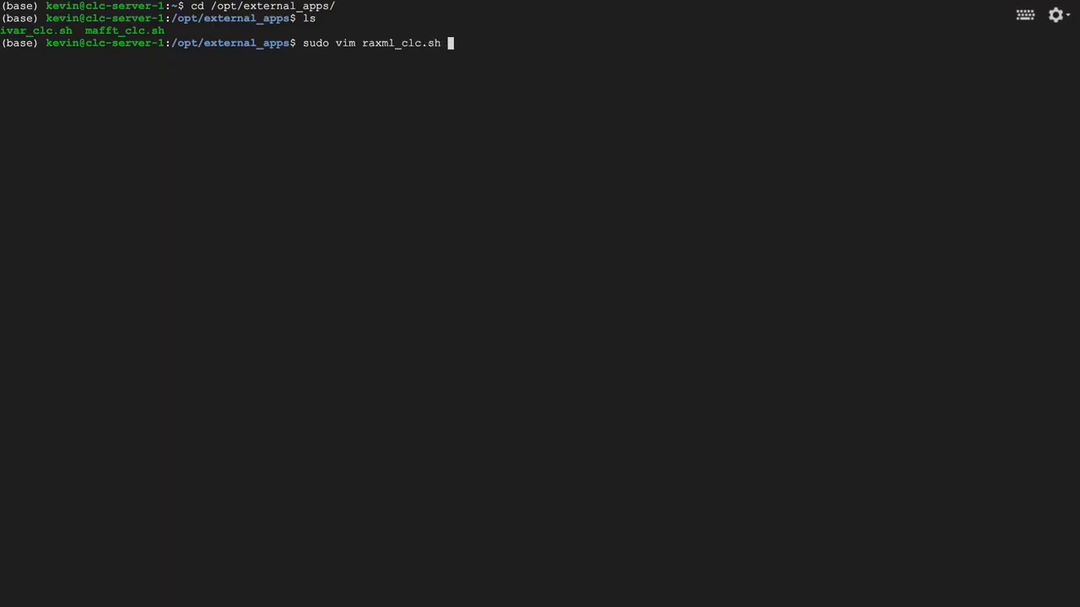
key("Return")
type("i")
type("#")
type("!/")
type("bin/sh")
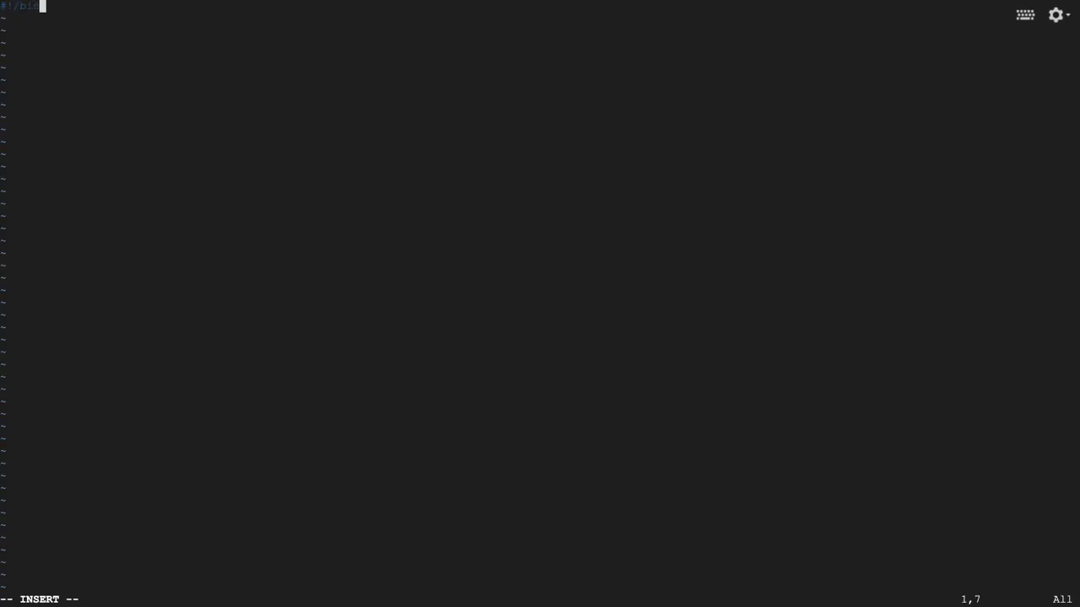
key("Return")
key("Return")
- Add the comment "# RAxML input" followed by the variable line sequence_alignment_input=$1
type("# RAxML input")
key("Return")
type("sequence_")
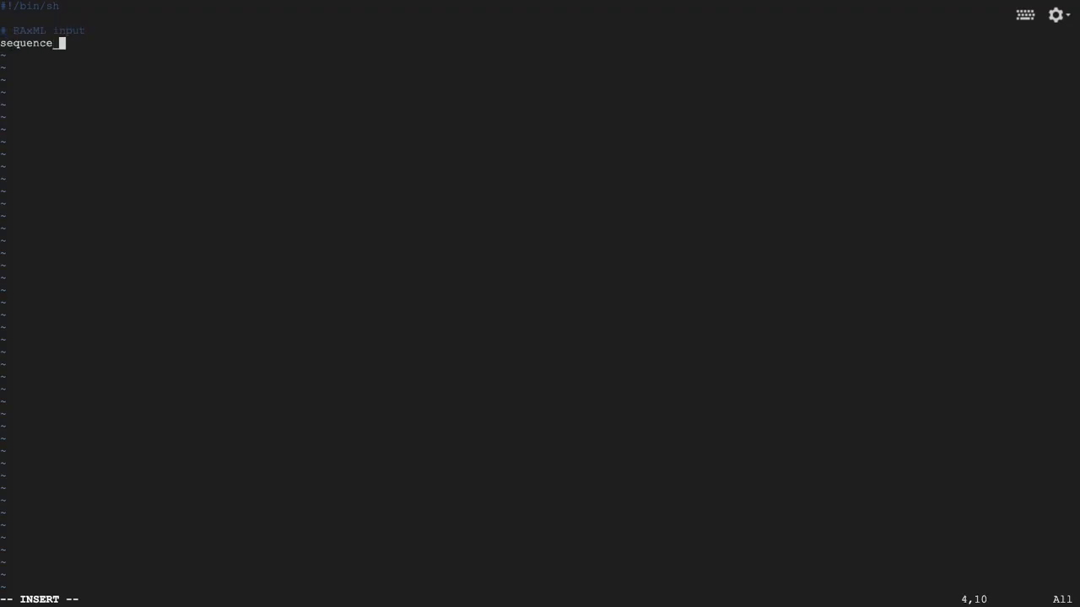
type("alignment_input=")
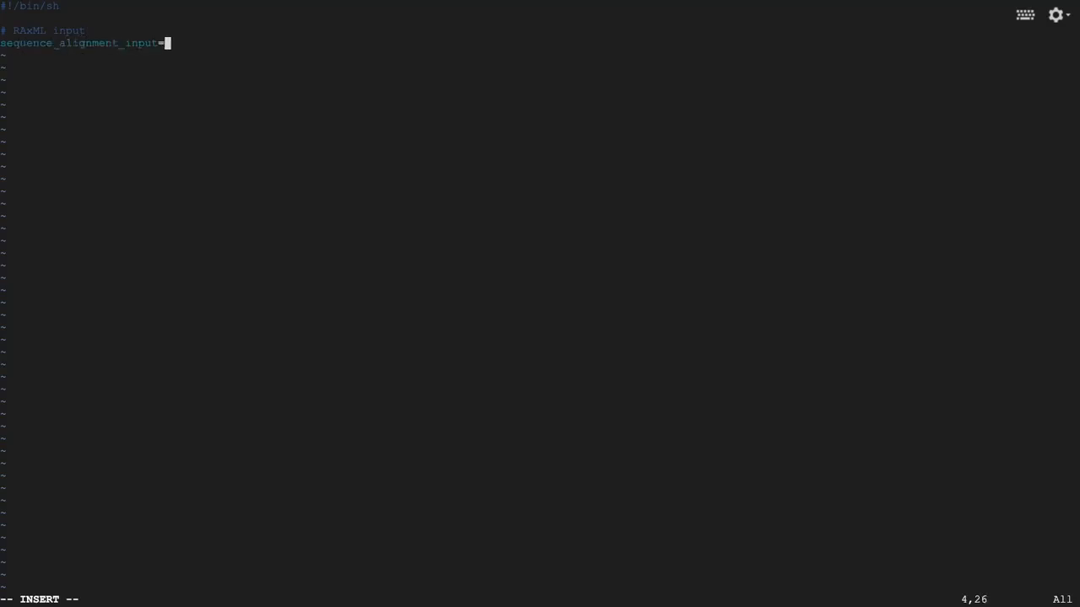
type("$1")
key("Return")
key("Return")
- Add the comment "# Expected output file name & path" followed by the variable line raxml_output=$2
type("Expected output file name #")
type(" path")
key("Return")
type("raxml_ouptu")
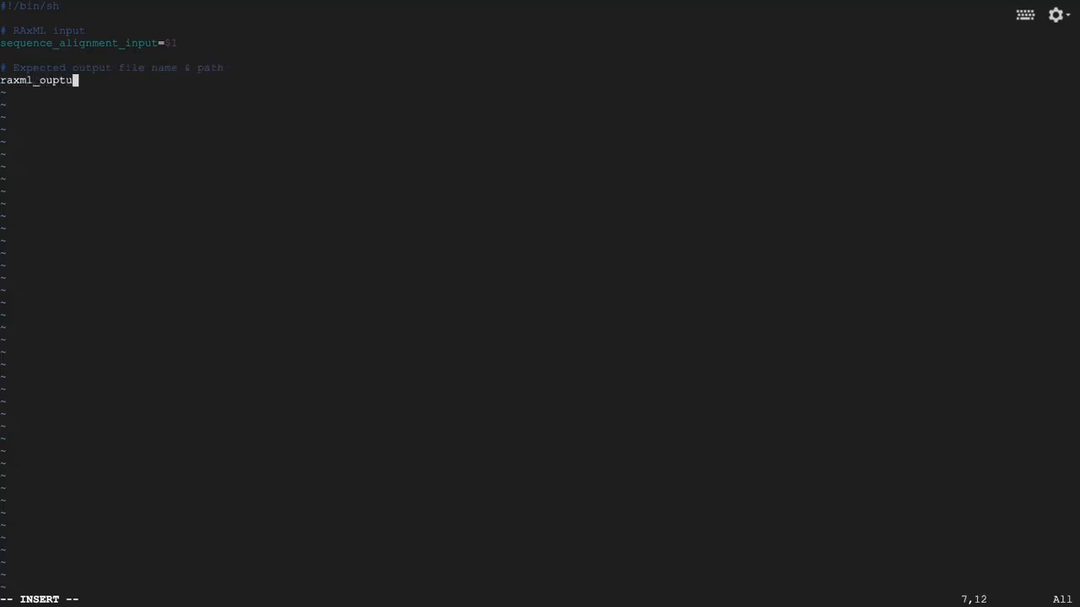
key("BackSpace")
key("BackSpace")
key("BackSpace")
type("tput=$")
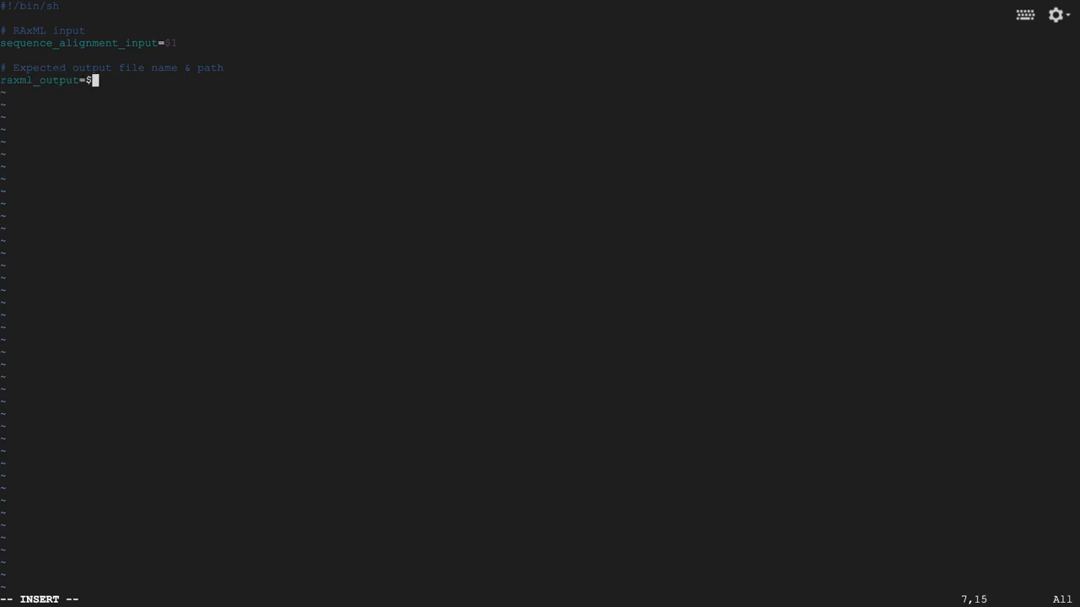
type("2")
key("Return")
key("Return")
- Add the comment "# Change to CLC Genomics Server External App Temp Directory" followed by the line temp_dir=$(dirname ${2})
type("# Change to CLC Genomics Server Extern")
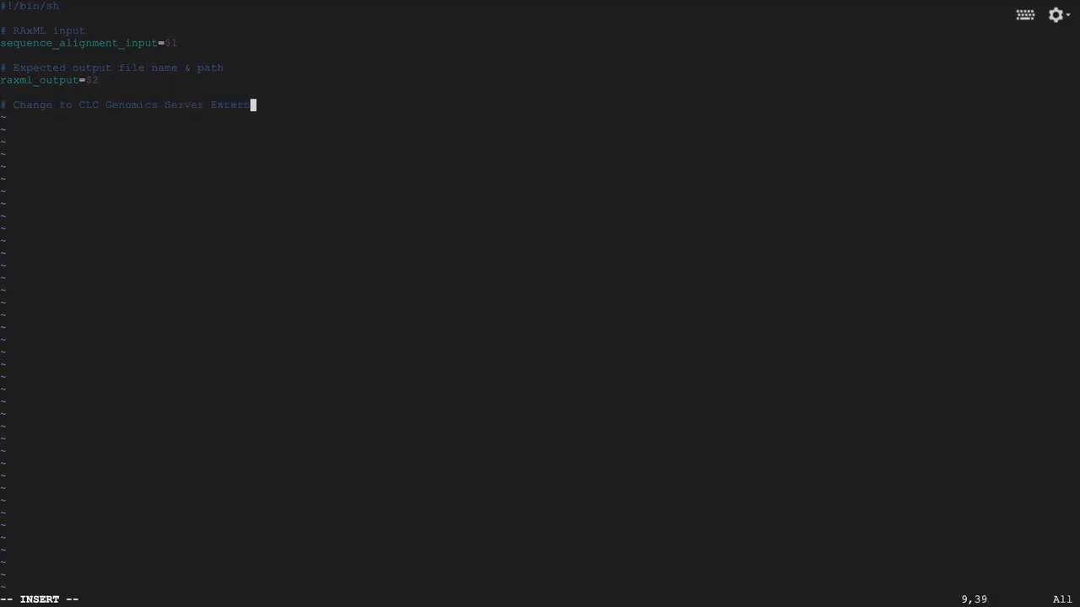
type("al App Temp Directory")
key("Return")
type("temp_")
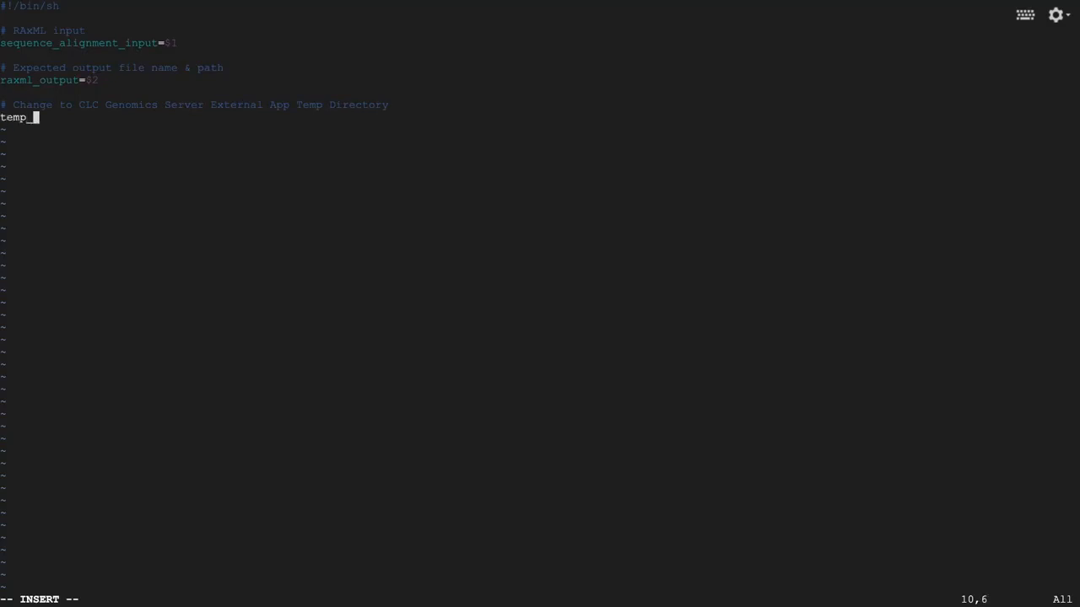
type("dir=$(dirname")
key("BackSpace")
key("BackSpace")
key("BackSpace")
key("BackSpace")
key("BackSpace")
key("BackSpace")
key("BackSpace")
key("BackSpace")
key("BackSpace")
type("3")
type("dirname ")
type("$(r")
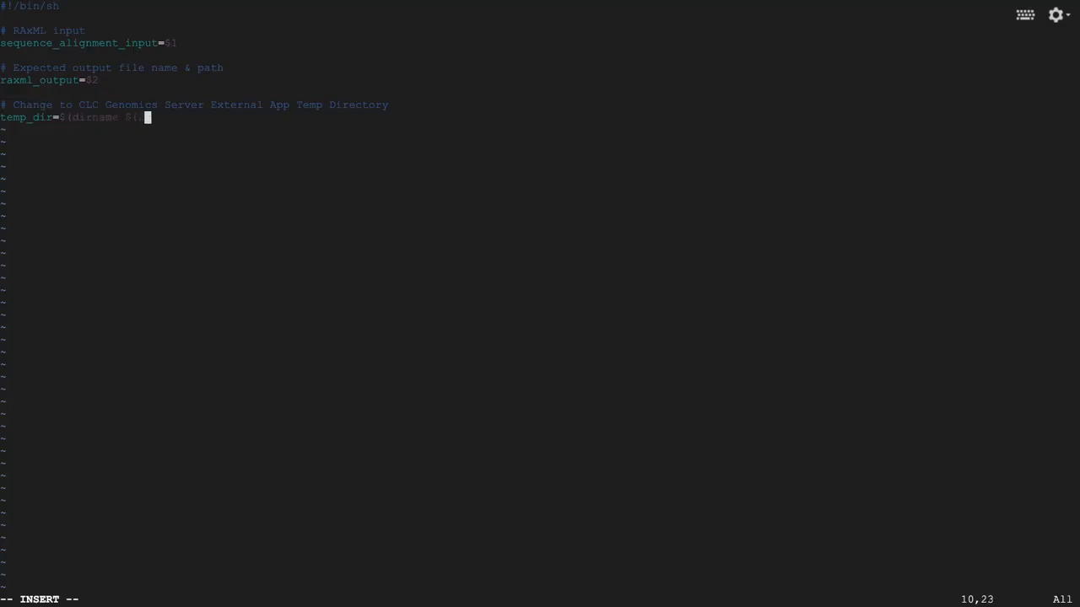
type("2})")
key("Return")
- Add the line cd ${temp_dir} below the temp_dir variable, followed by a blank line
type("cd ${temp_")
key("BackSpace")
type("_dir}")
key("Return")
key("Return")
- Add an echo line printing "Starting CLC Genomics Server External Application: RAxML v8.2.12"
type("echo \"")
type("Starting ")
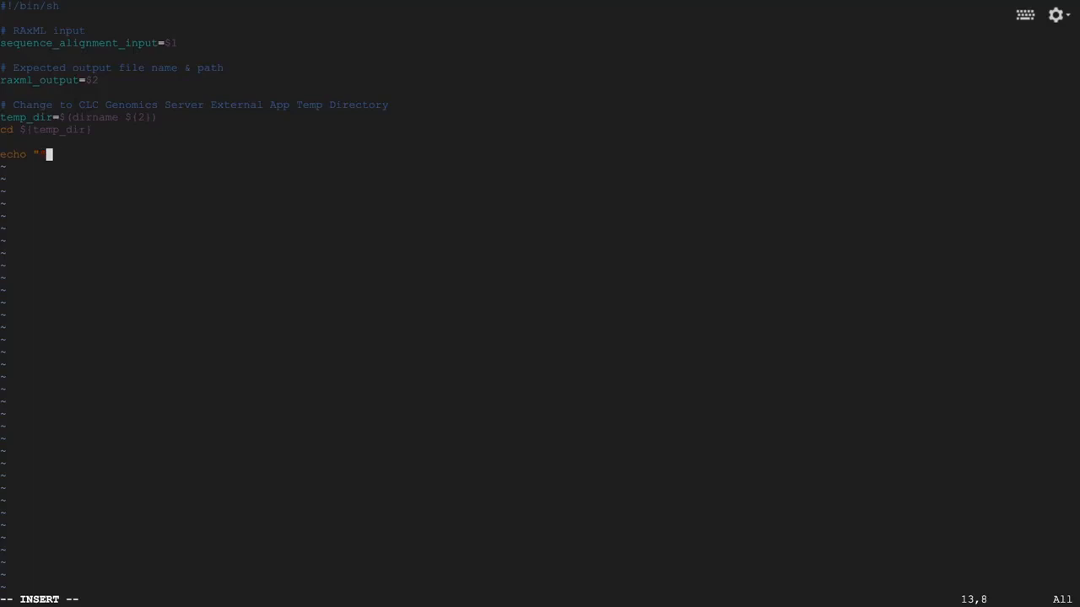
type("CLC Geno")
type("mics Server sess")
type("ion...")
type("pplications\"")
type(" RAxML")
type(" v8.2")
type(".1")
type("2")
key("Return")
key("Return")
- Add the comment "# RAxML executable" and begin its command with singularity exec /opt/singularity_images/raxml-8.2.12.simg
type("# Ra")
key("BackSpace")
type("AxML executable")
key("Return")
type("singulari")
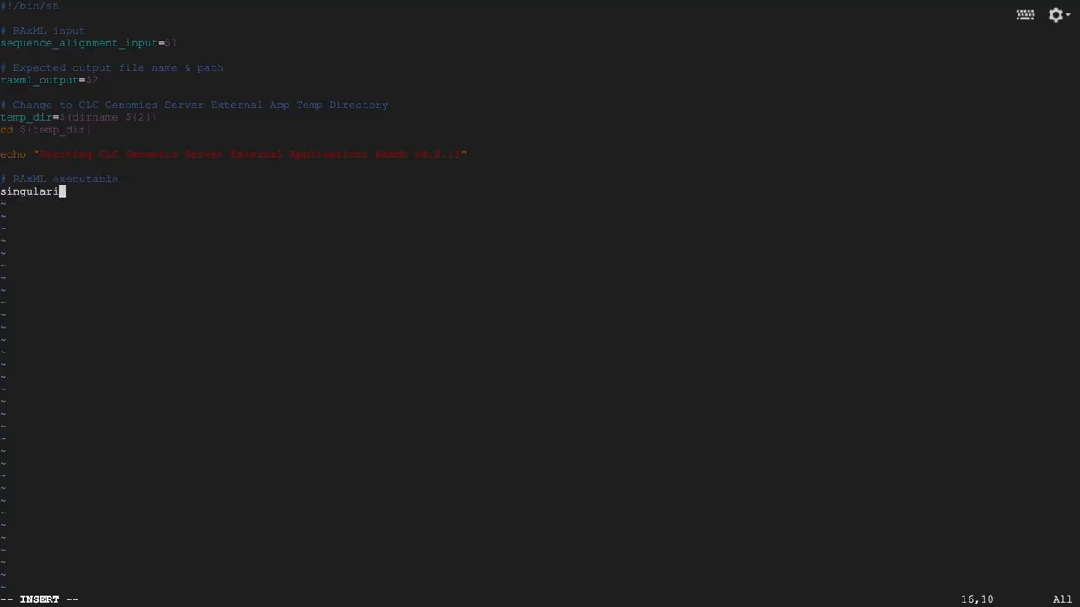
type("ty exec /opt/singularity_images/")
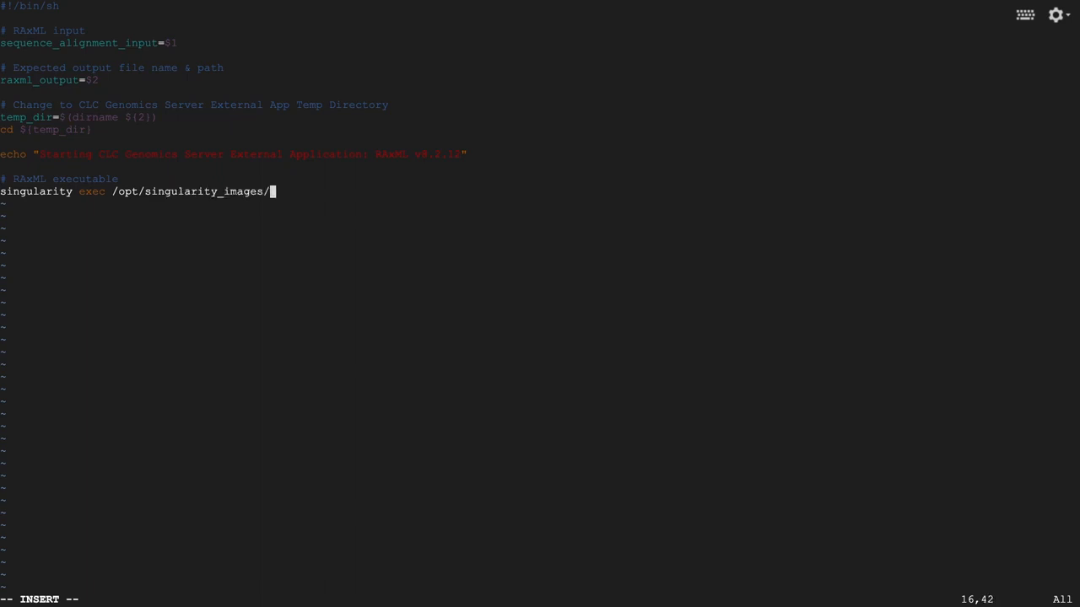
type("raxml0")
key("BackSpace")
type("-8.2.12.simg")
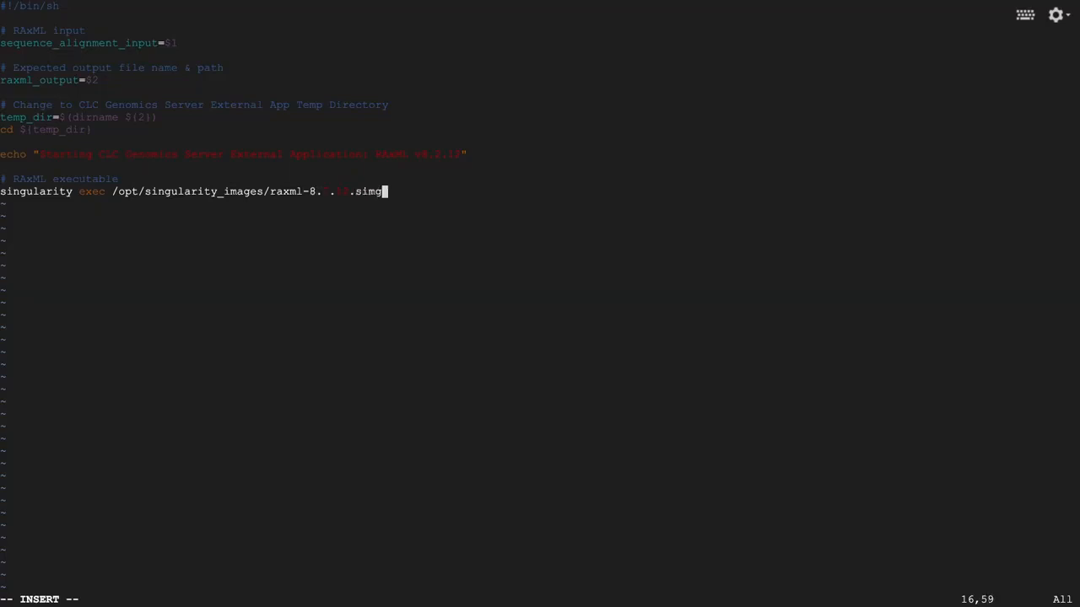
- Complete the singularity command with raxmlHPC -m GTRGAMMA -s ${sequence_alignment_input} -p 12345 -n GTRGAMMA
type(" raxmlHPC -m GT")
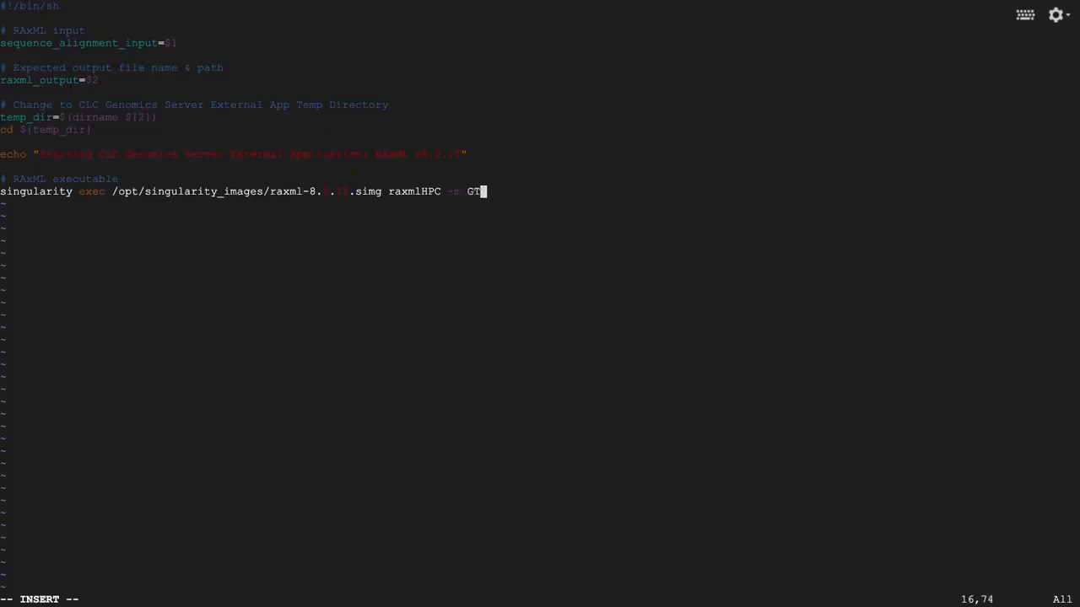
type("RGAMMA -s ${sequence")
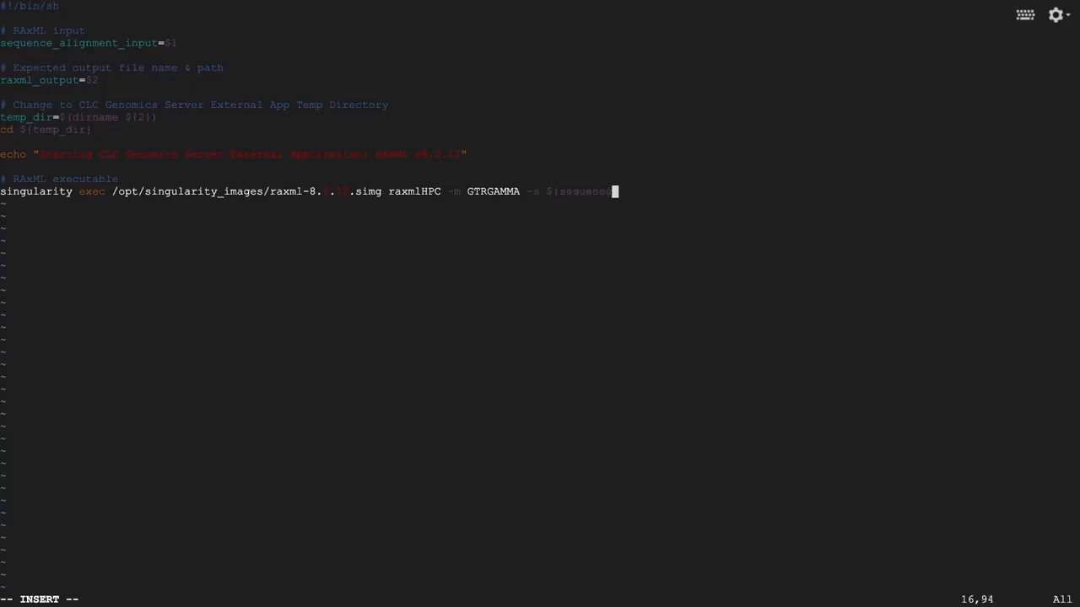
type("_}alignment")
type("_input")
type("}")
type(" -p ")
type("12345 ")
type("-n")
type(" GTRG")
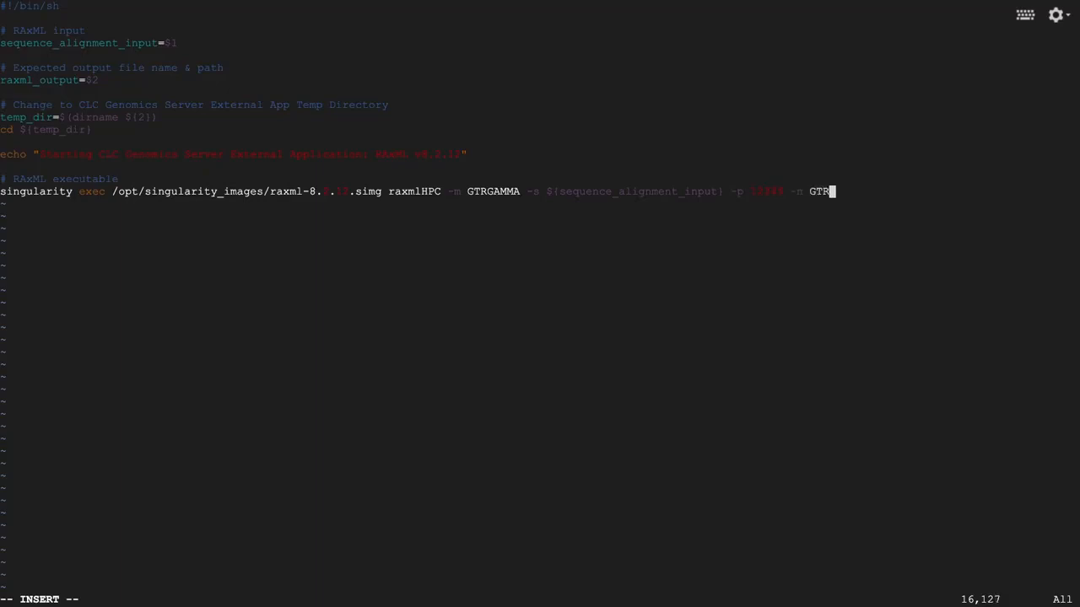
type("AMMA")
- Add the comment "# Ensure out file created" below the RAxML command, separated by a blank line
key("Return")
key("Return")
type("# Ensure out f")
type("ile'")
type("created")
key("Return")
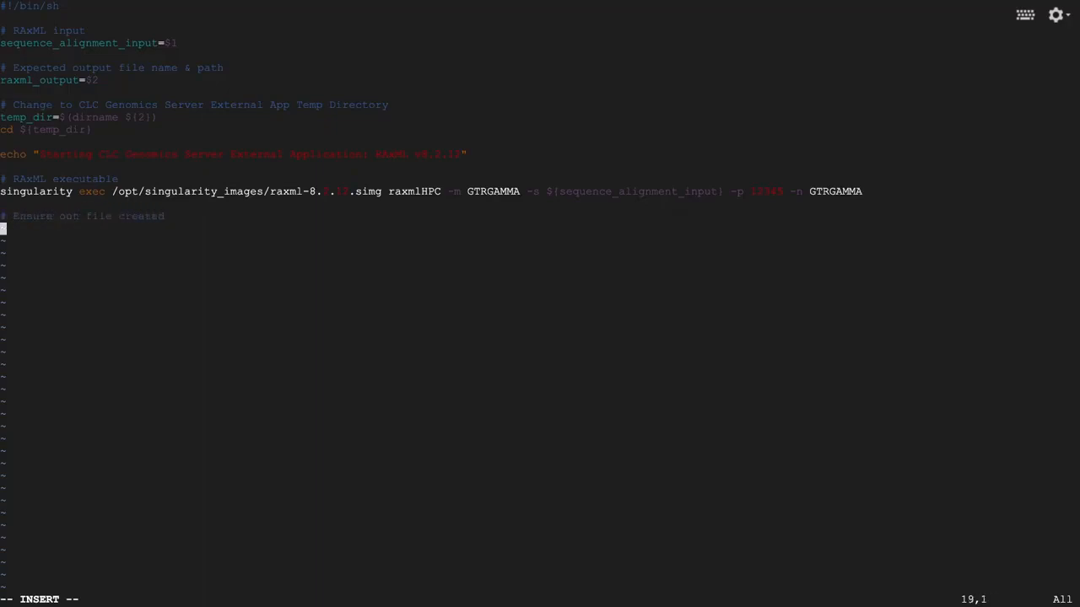
- Add the line if [ ! -f ${raxml_output}; then, followed by an indented echo printing "RAxML output not created"
type("if [ ! -f ${raxml_output}; then")
key("Return")
key("Tab")
type("echo \"ERROR")
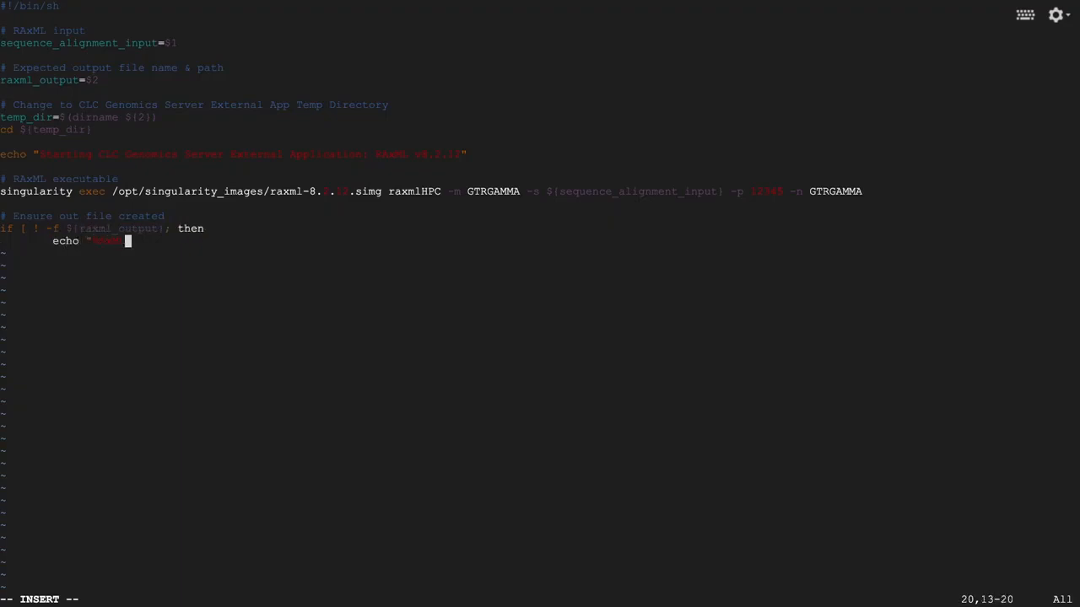
type(" output not created\"")
- Add exit 1 inside the if block and close the block with fi
key("Return")
type("exit 1")
key("Return")
key("BackSpace")
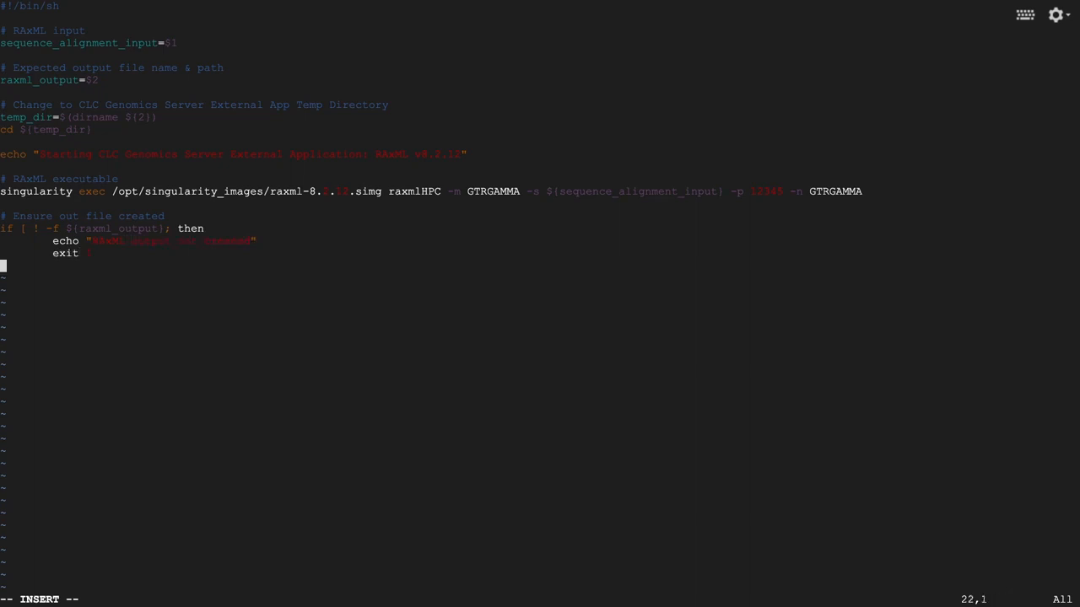
type("fi")
key("BackSpace")
key("BackSpace")
type("fi")
key("Return")
key("Return")
- Save the wrapper script and quit the editor
triple_click(121, 43)
left_click(120, 48)
left_click_drag(103, 130, 2, 106)
left_click(129, 133)
key("Escape")
type(":wq")
key("Return")
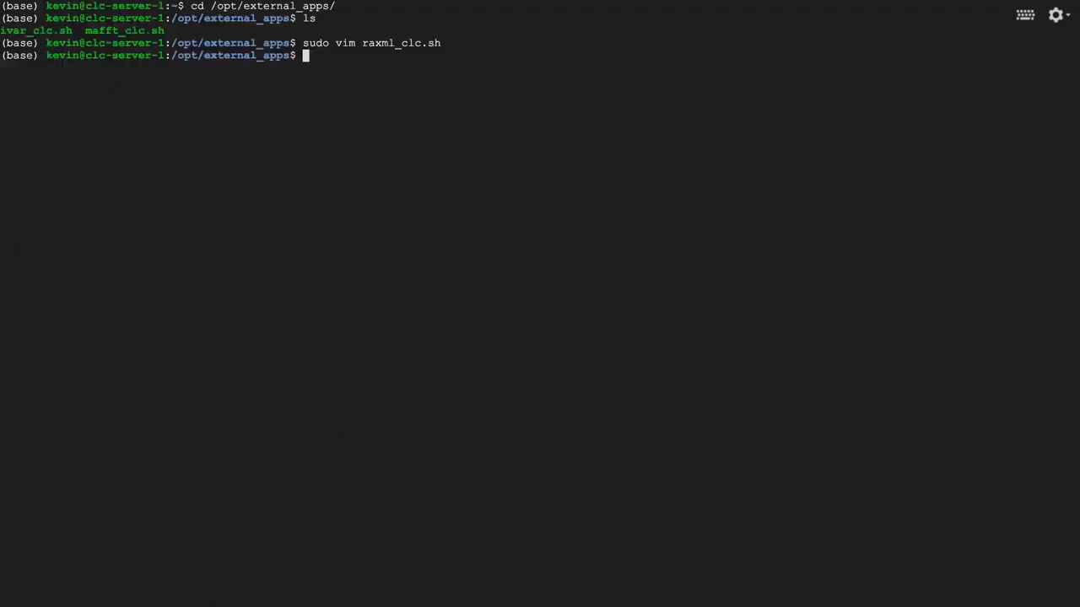
- Make raxml_clc.sh executable with sudo chmod +x, and list the directory contents
type("sudo ")
type("chmod +")
type("x")
type(" raxm")
key("BackSpace")
key("Tab")
key("Return")
type("ls")
key("Return")
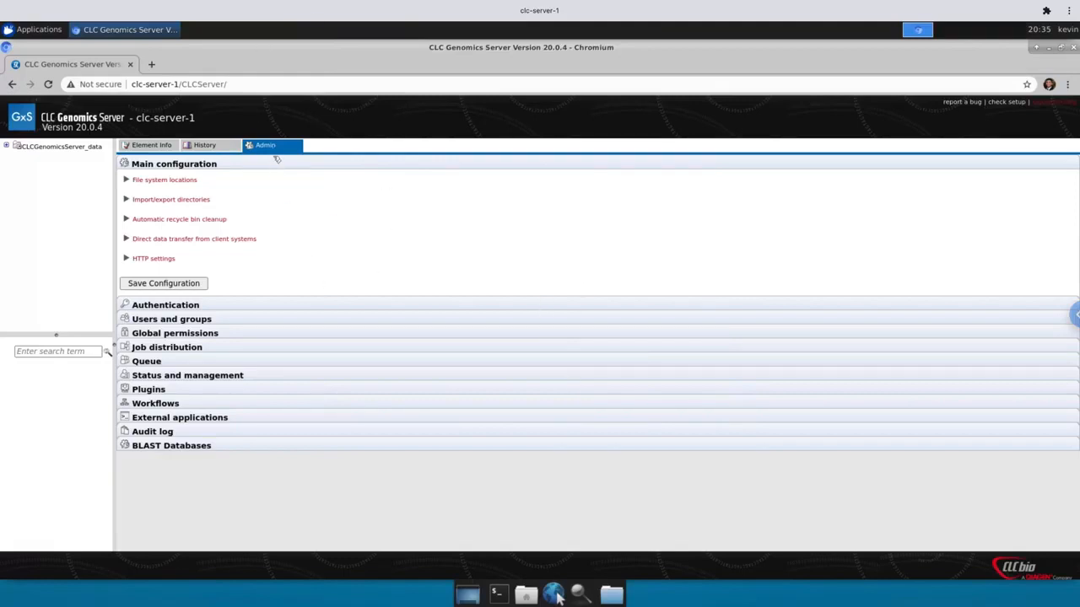
- In the CLC Genomics Server web administration, create a new external application configuration named "raxml v8.2.12"
left_click(193, 419)
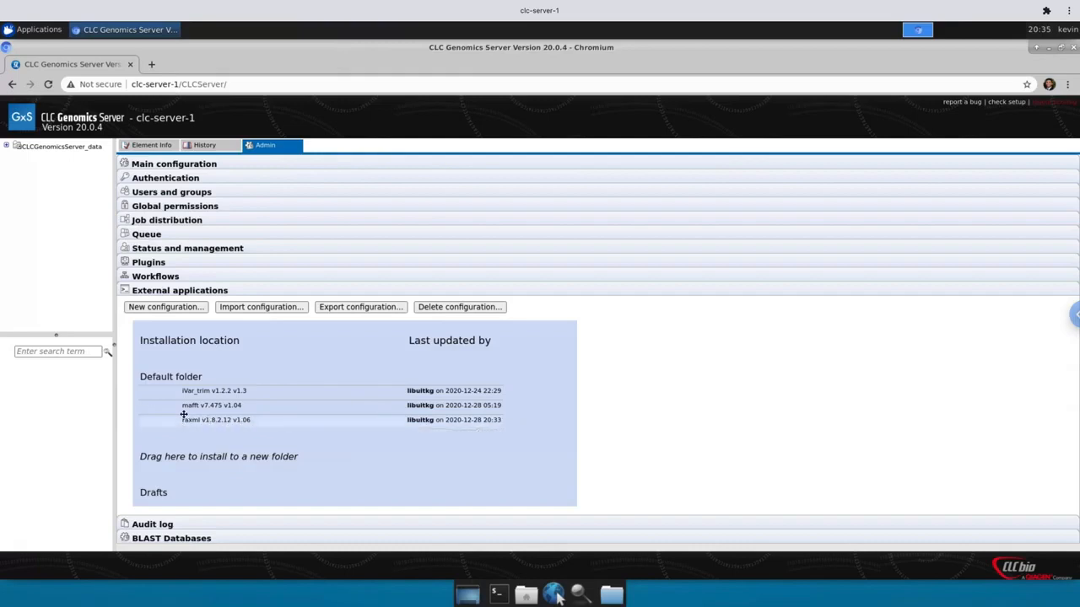
left_click(166, 307)
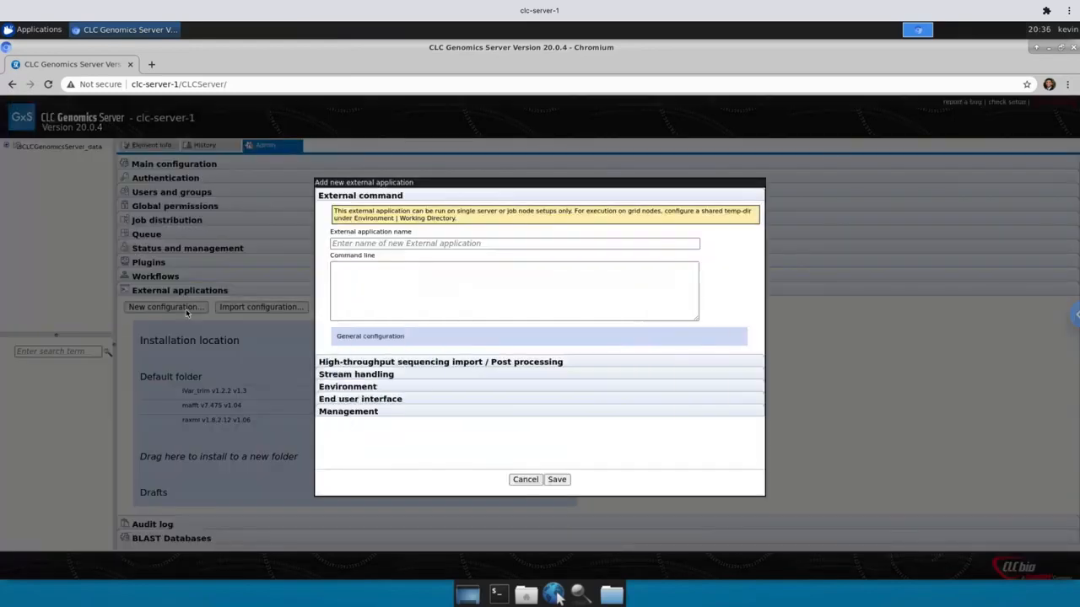
left_click(391, 244)
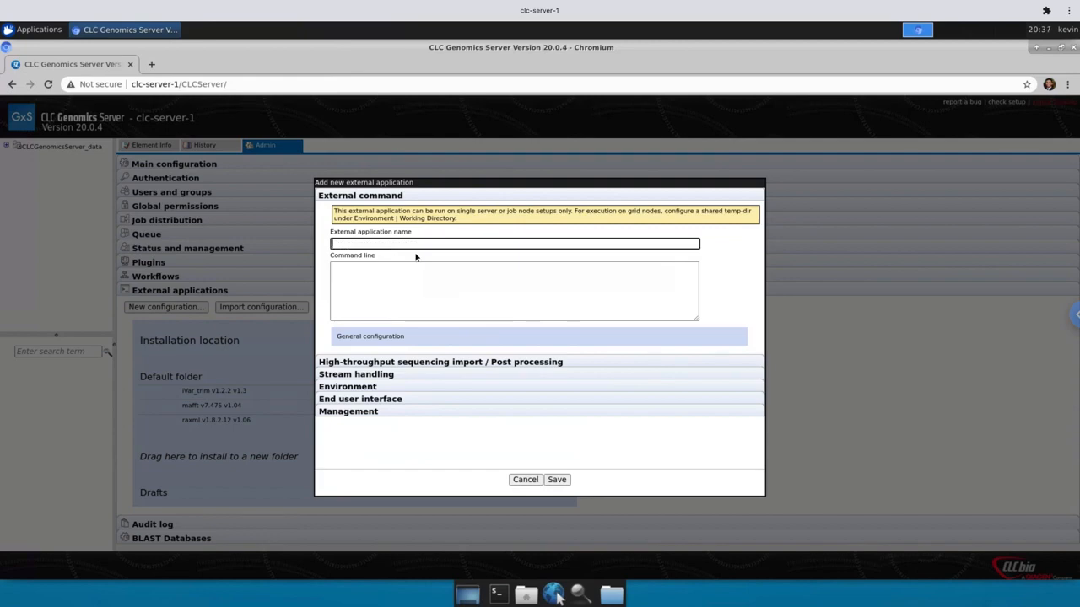
type("raxml v8.2.12")
- Set the external application's command line to /opt/external_apps/raxml_clc.sh {sequence_alignment_input} {raxml_output}
left_click(410, 285)
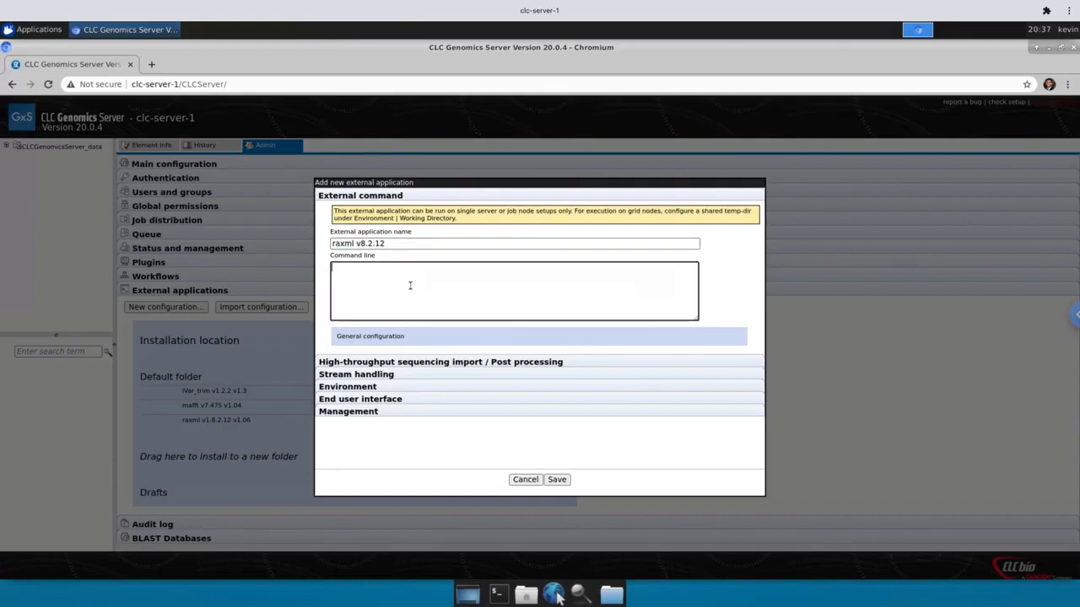
type("/i")
type("opt/extern")
type("al_apps/r")
type("axml")
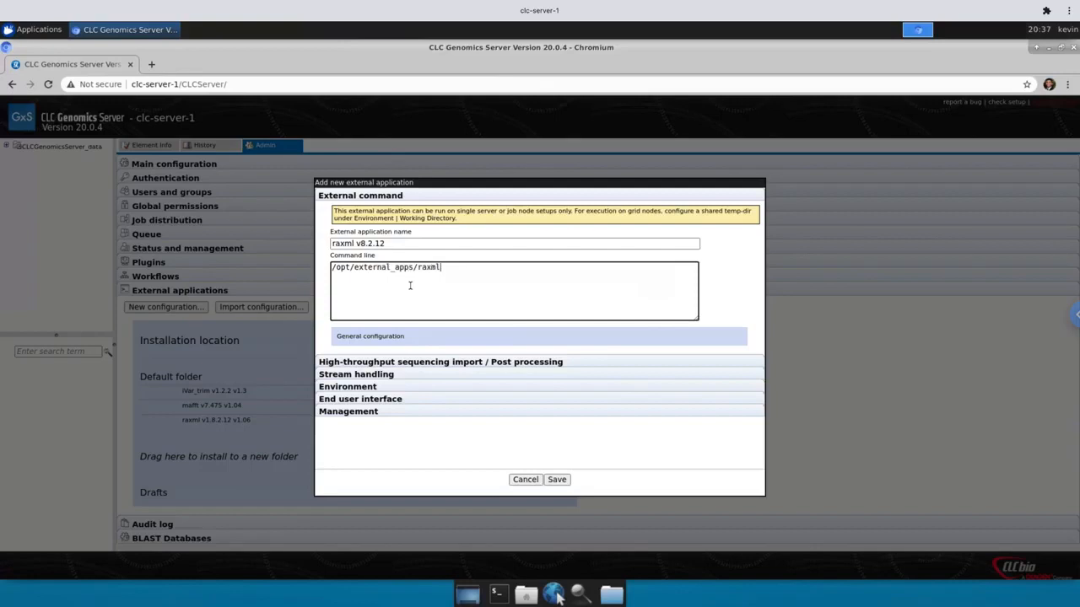
type("_clc.sh {sequence_alignment_input")
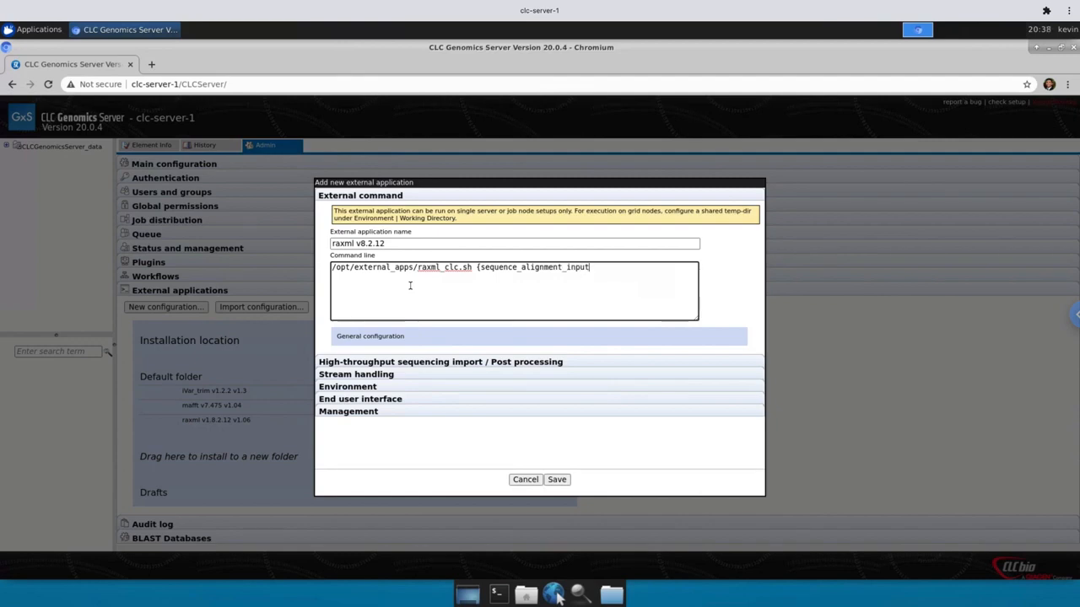
type("}")
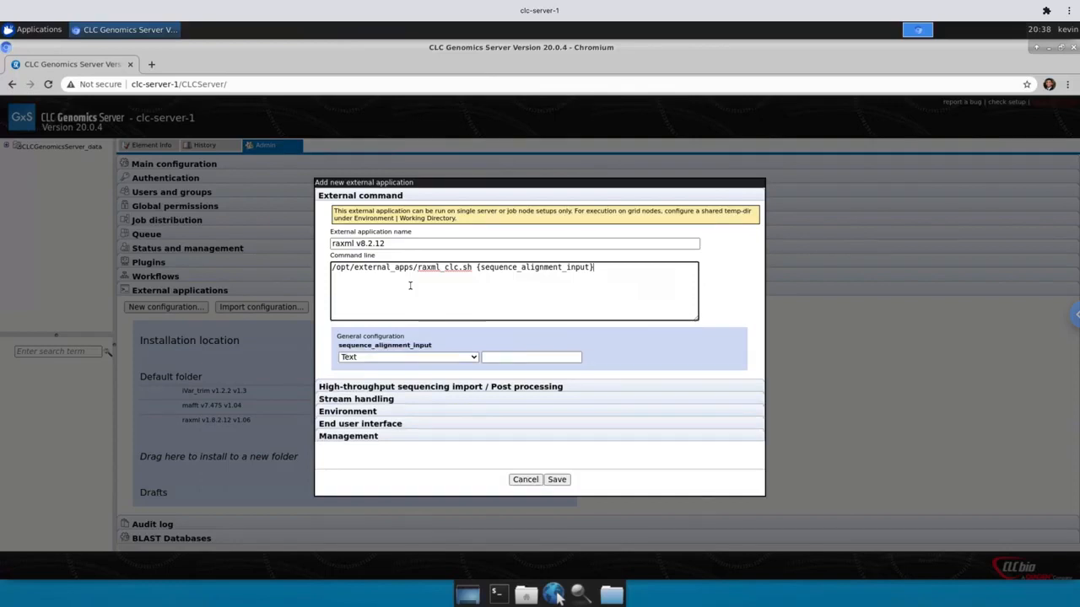
type("{raxml_output}")
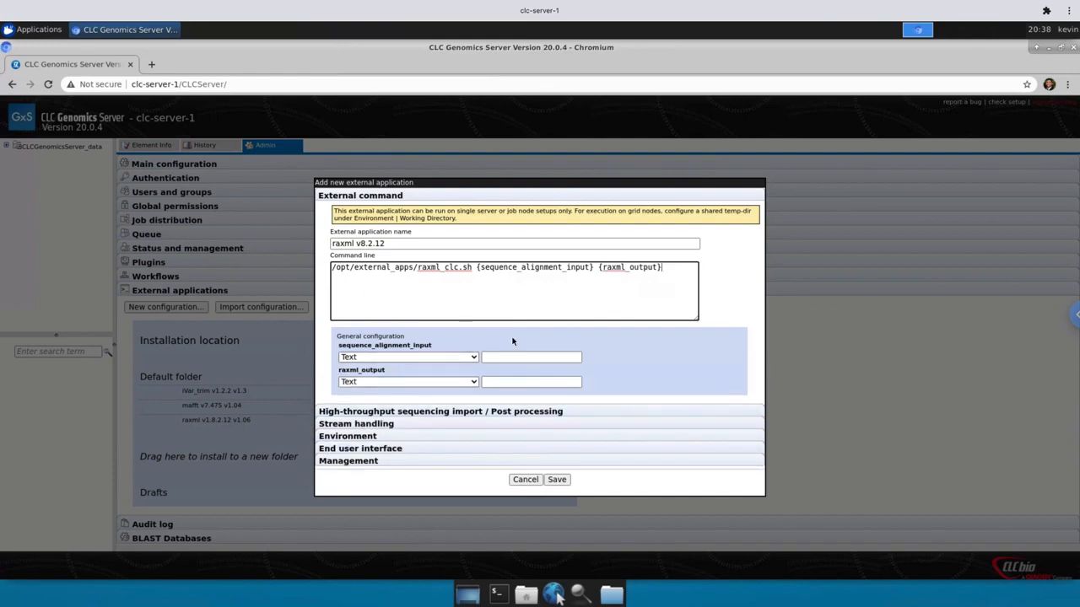
- Set sequence_alignment_input to User-selected input data (CLC data location), exported as FASTA Alignment (.fa/.fsa/.fasta)
left_click(456, 359)
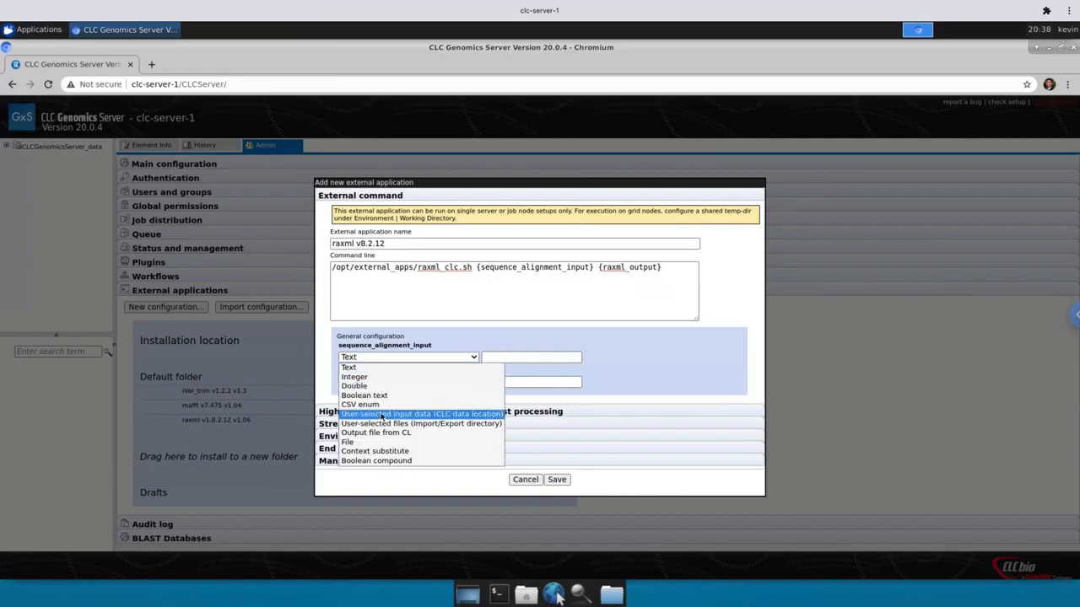
left_click(383, 416)
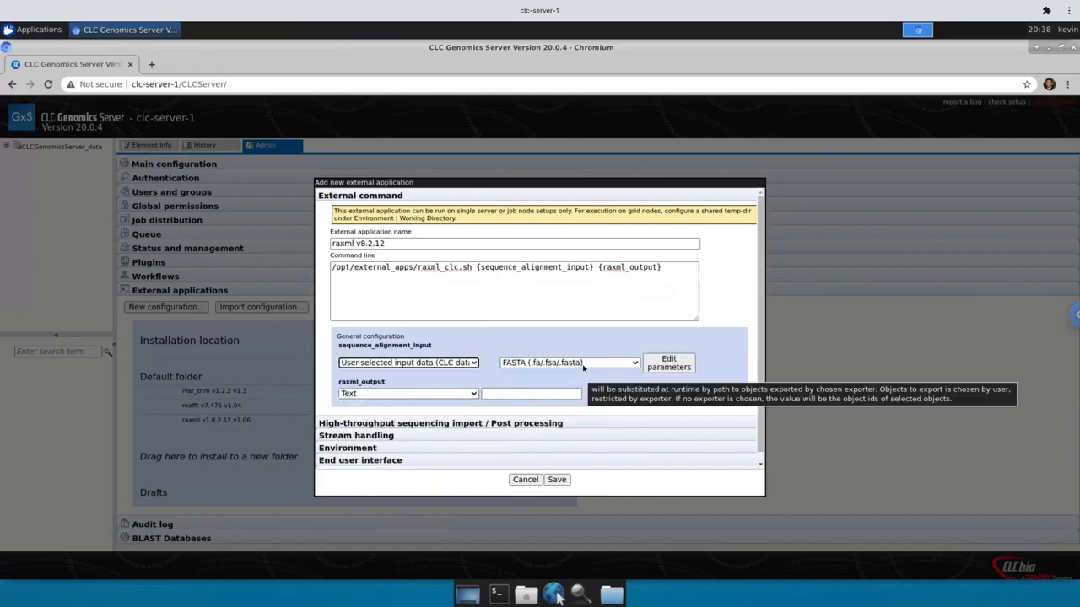
left_click(584, 365)
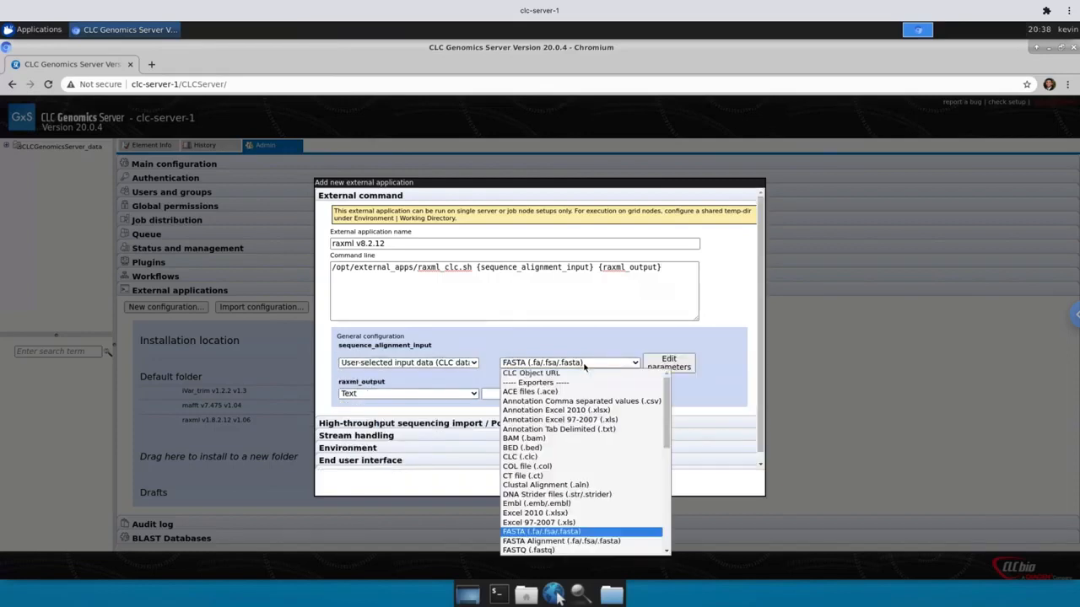
left_click(566, 542)
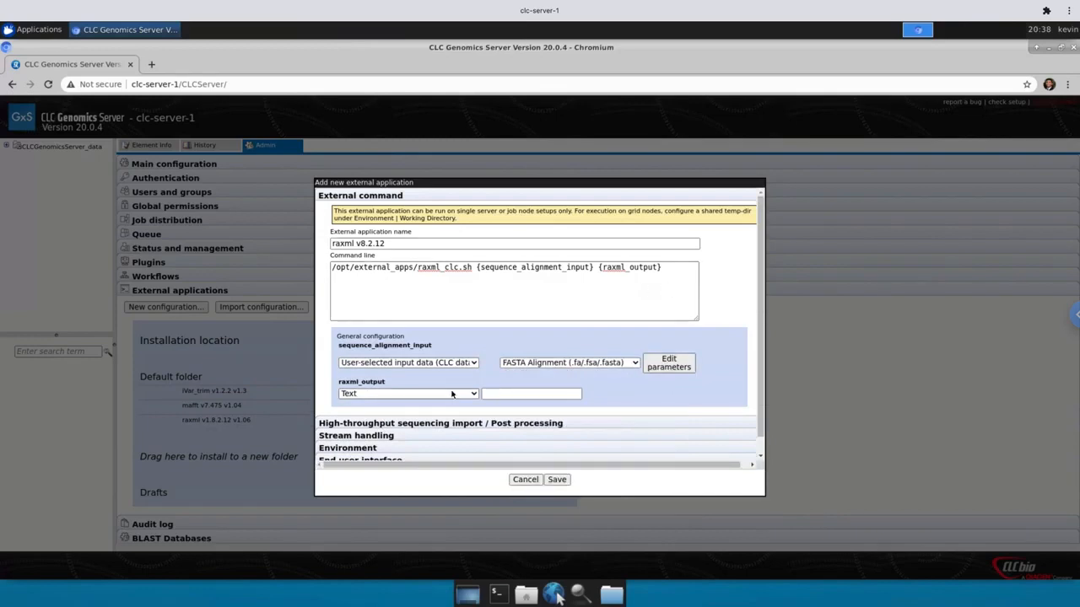
- Set raxml_output to Output file from CL with the file name RAXML_parsimonyTree.GTRGAMMA
left_click(657, 267)
double_click(621, 268)
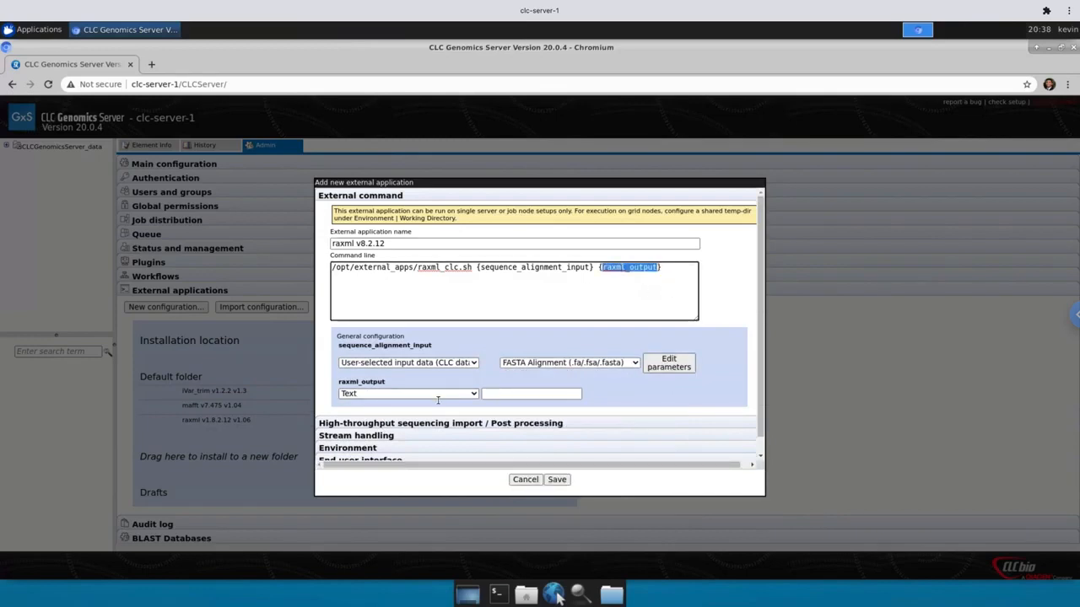
left_click(437, 394)
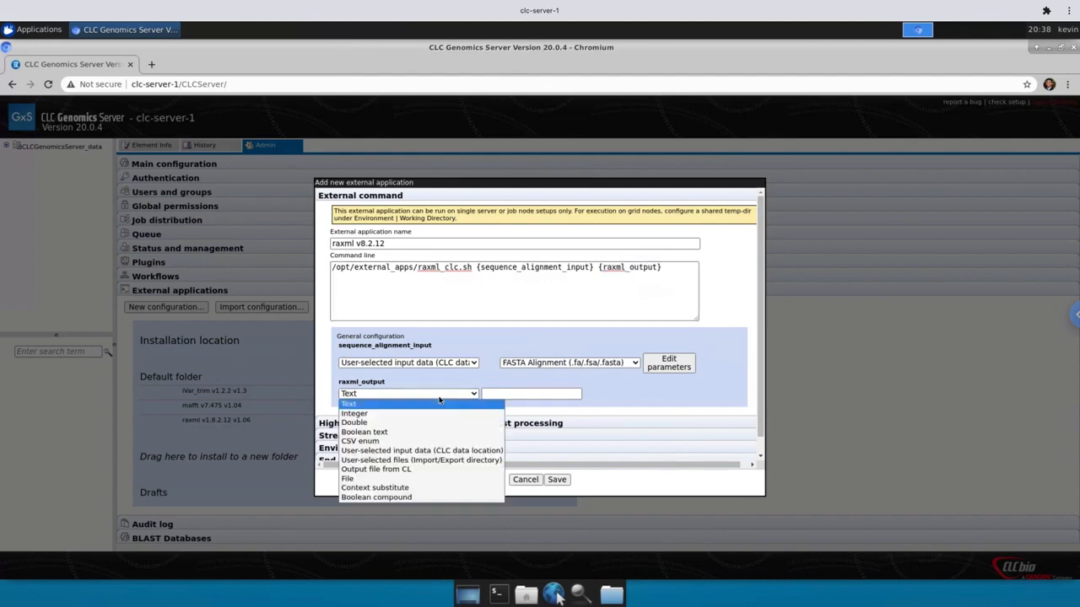
left_click(387, 469)
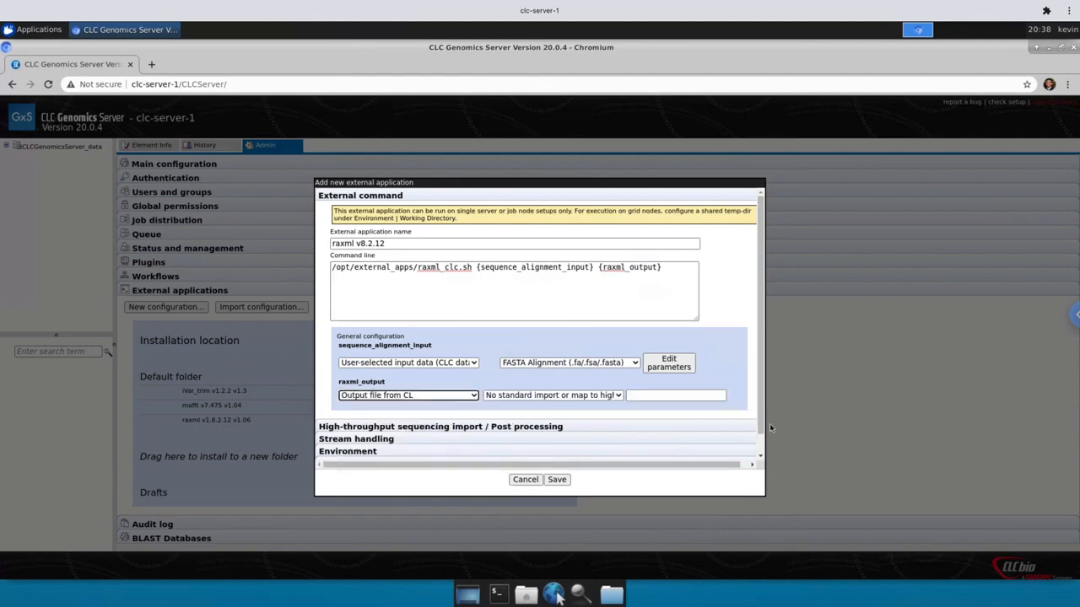
left_click(648, 395)
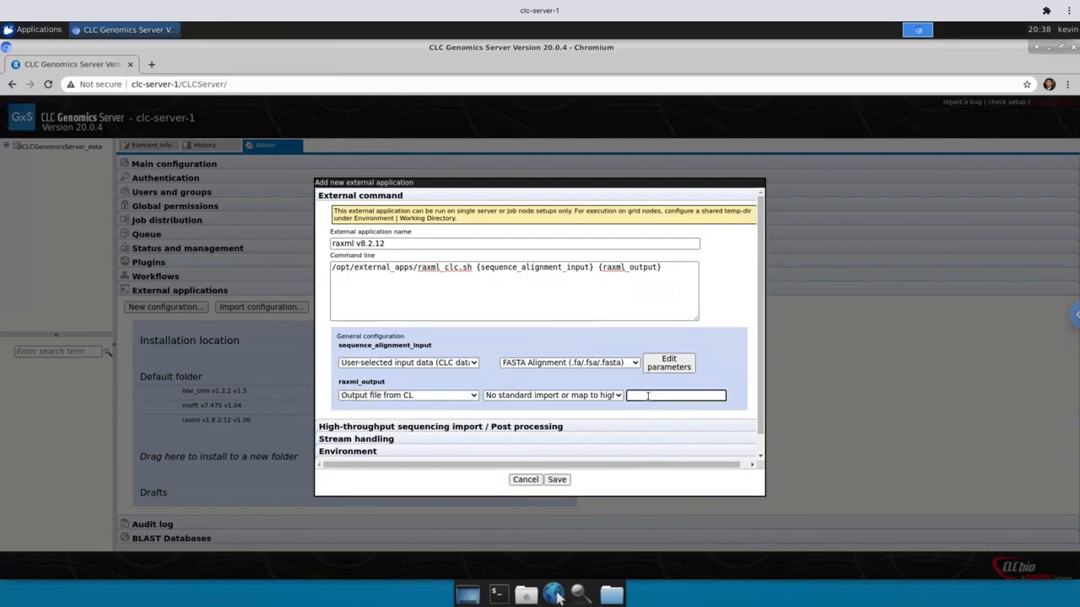
type("RAXML_p")
type("arsimonyT")
type("ree")
type(".GTRGAMMA")
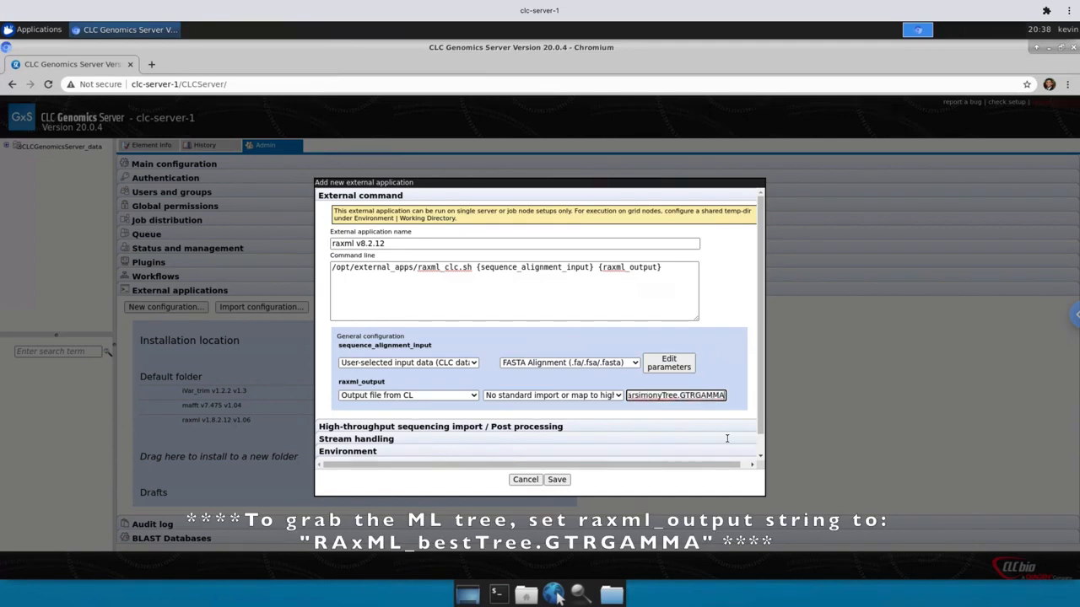
- Choose Newick (.nwk/.newick) as the importer for the raxml_output file
left_click(611, 396)
scroll(590, 355, "down", 4)
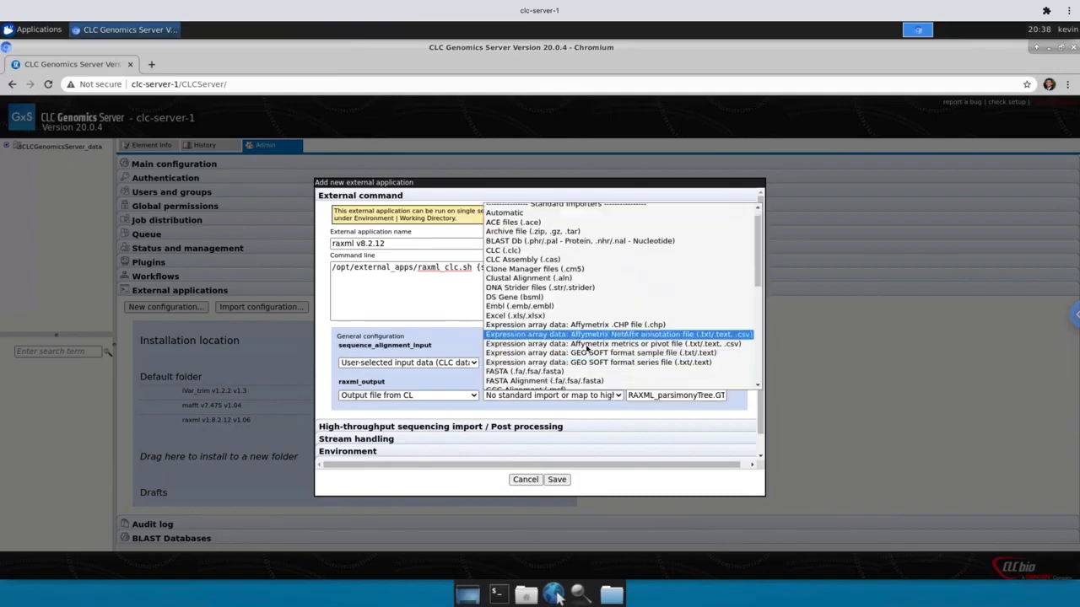
scroll(588, 349, "down", 2)
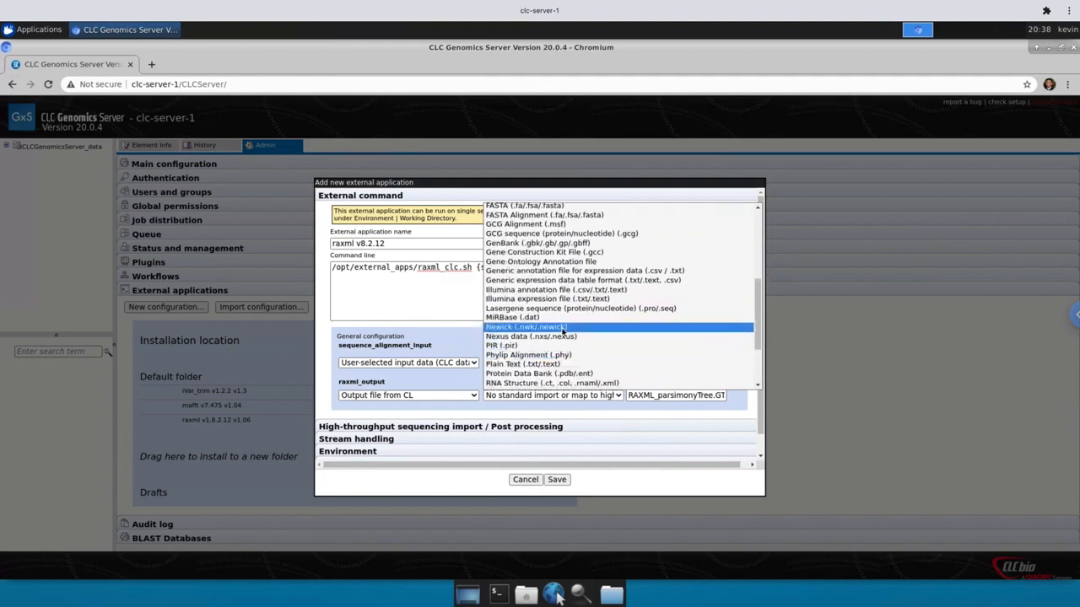
left_click(562, 327)
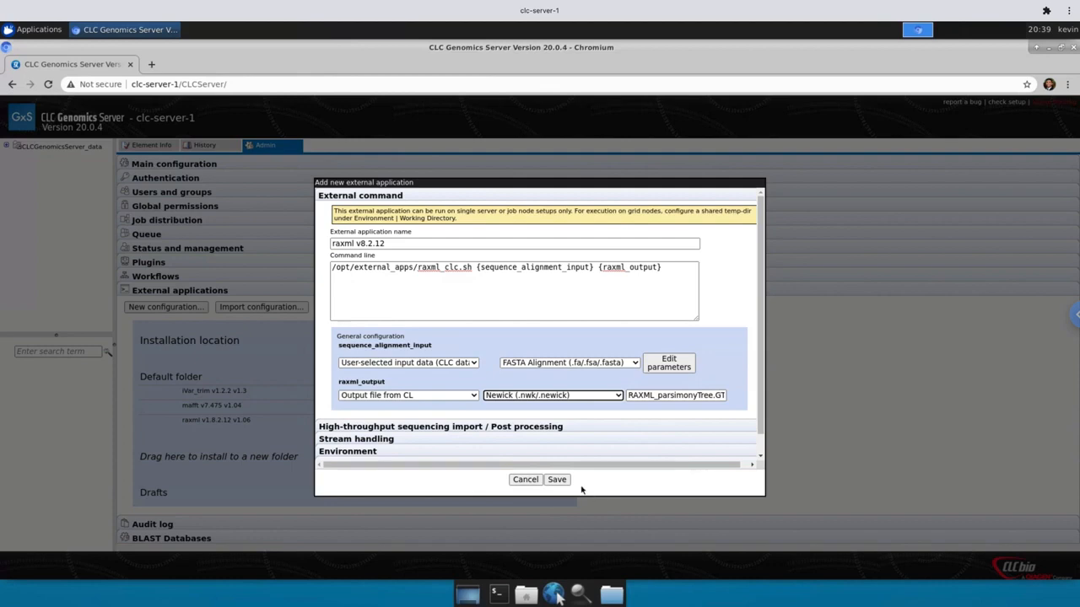
- Configure stream handling to import standard out as Plain Text (.txt/.text) and not stop execution or show error dialogs on standard error
scroll(438, 345, "down", 2)
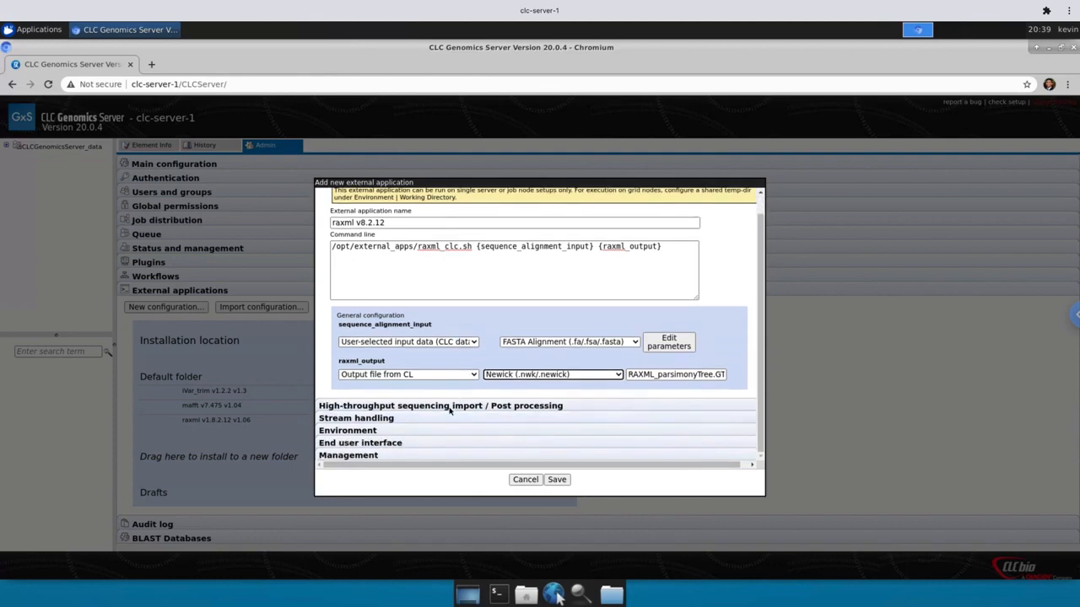
left_click(453, 406)
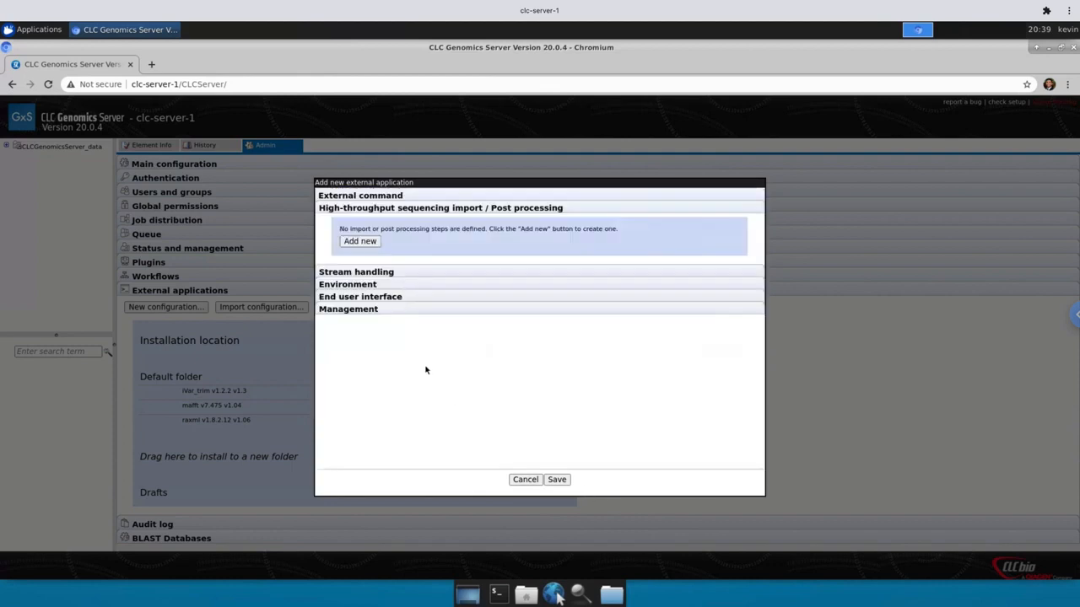
left_click(394, 271)
left_click(415, 248)
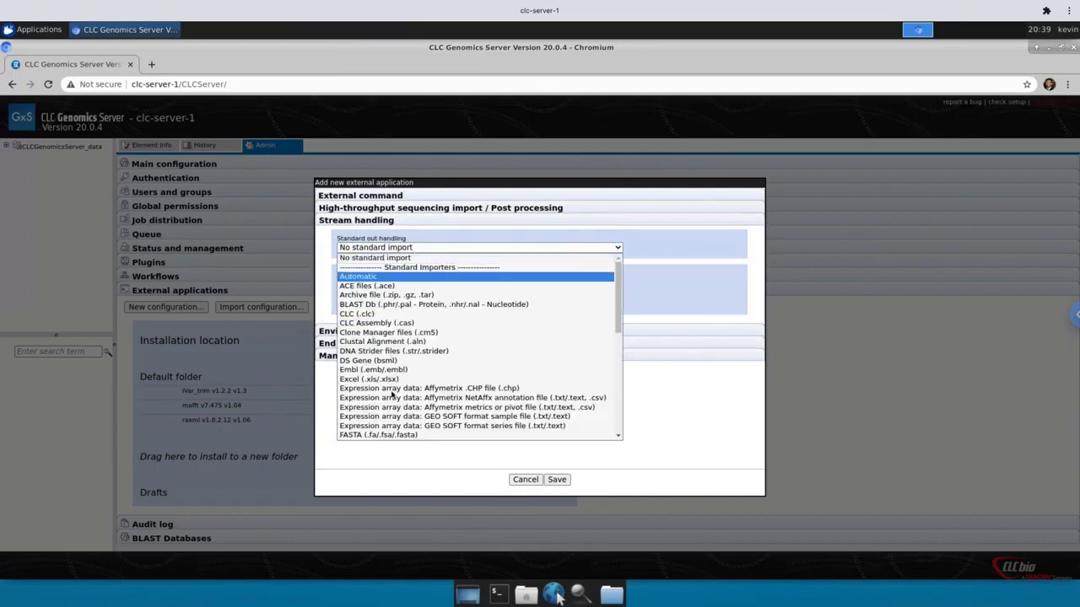
scroll(396, 431, "down", 5)
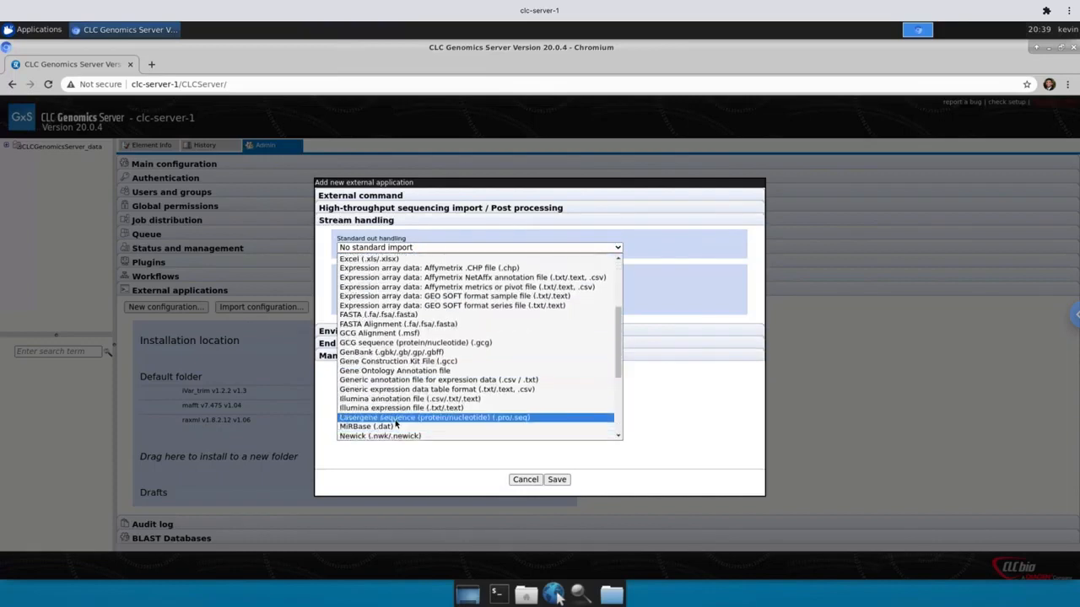
scroll(392, 417, "down", 3)
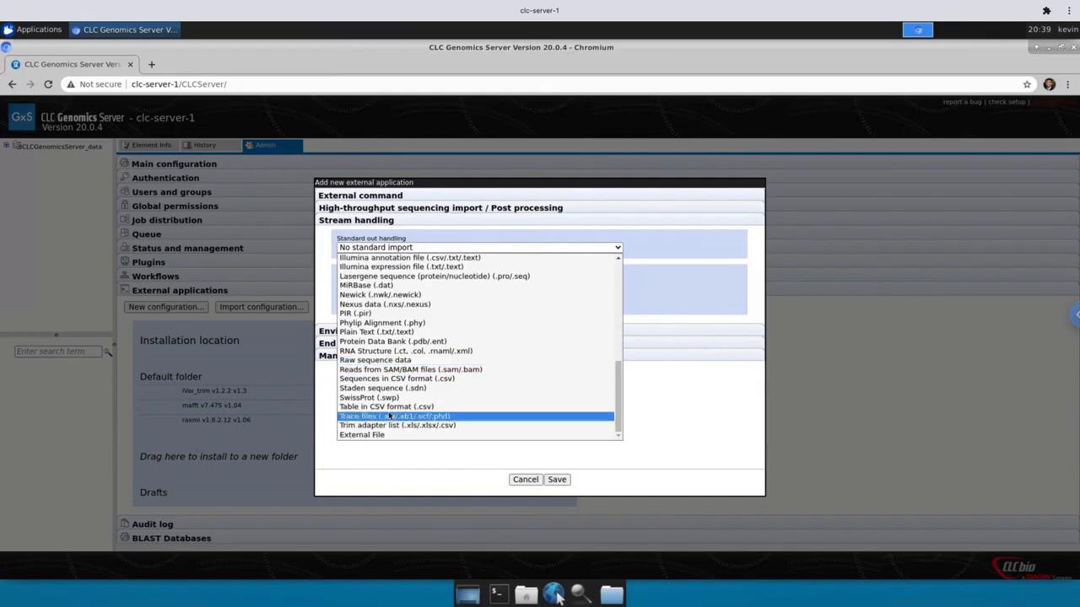
left_click(367, 334)
left_click(344, 295)
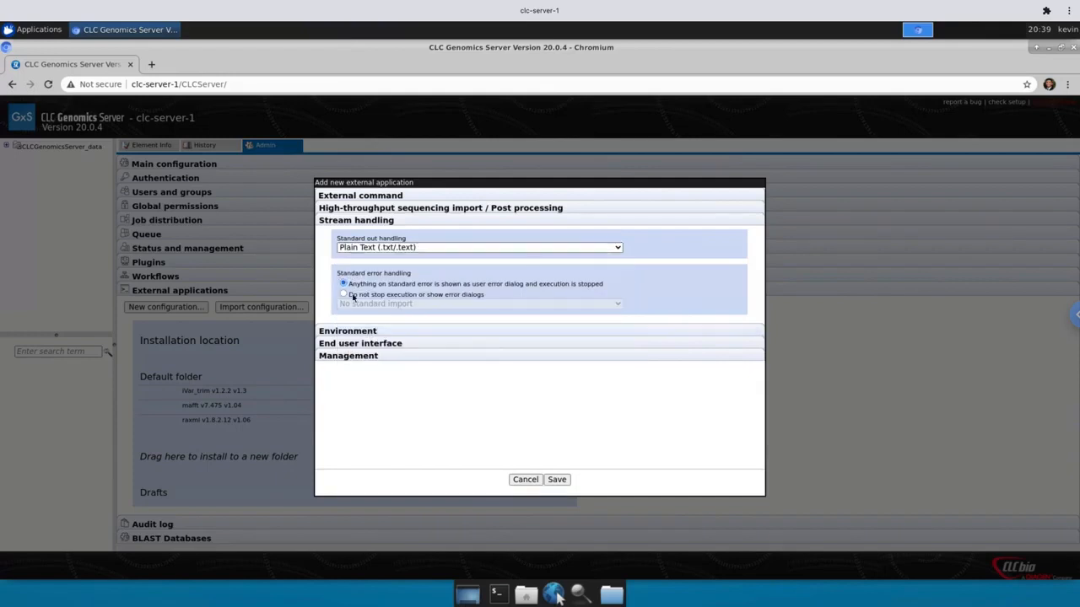
left_click(431, 195)
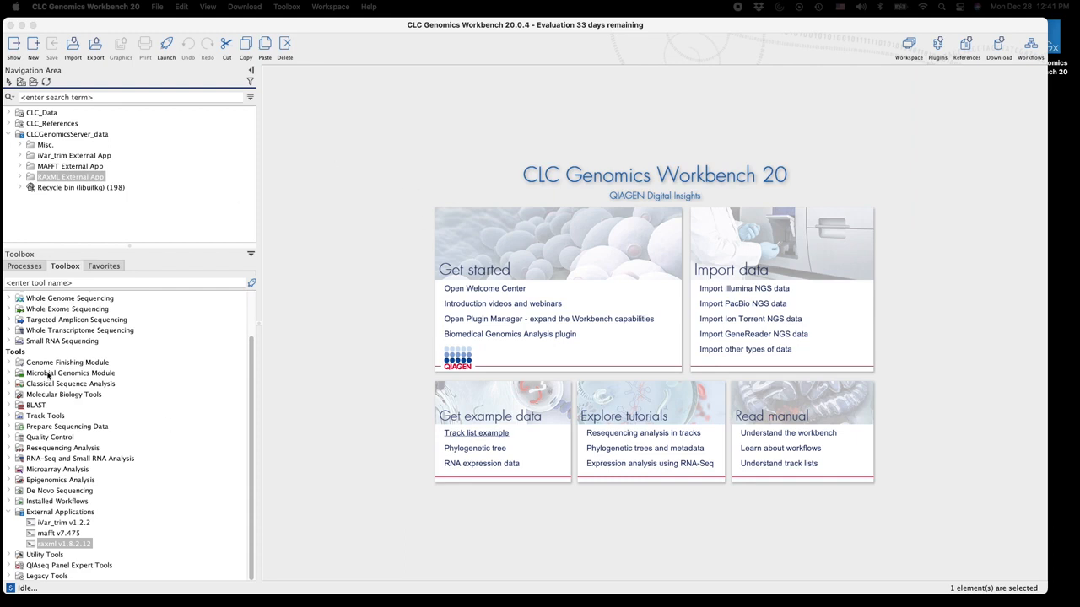
- Launch the raxml v1.8.2.12 external application and choose to run it on the CLC Server
left_click(56, 548)
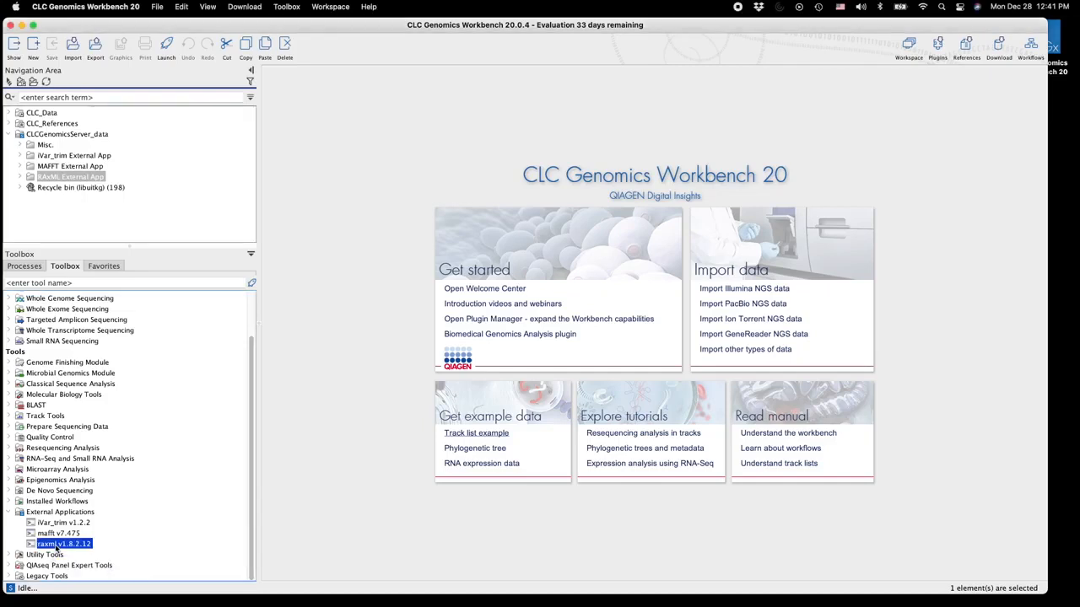
double_click(55, 548)
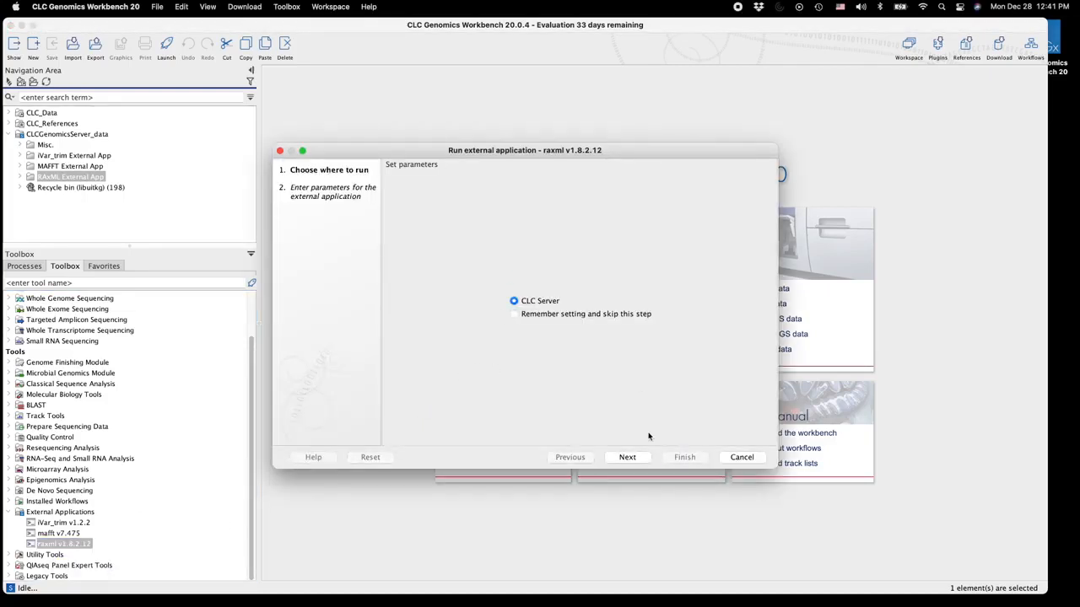
left_click(625, 457)
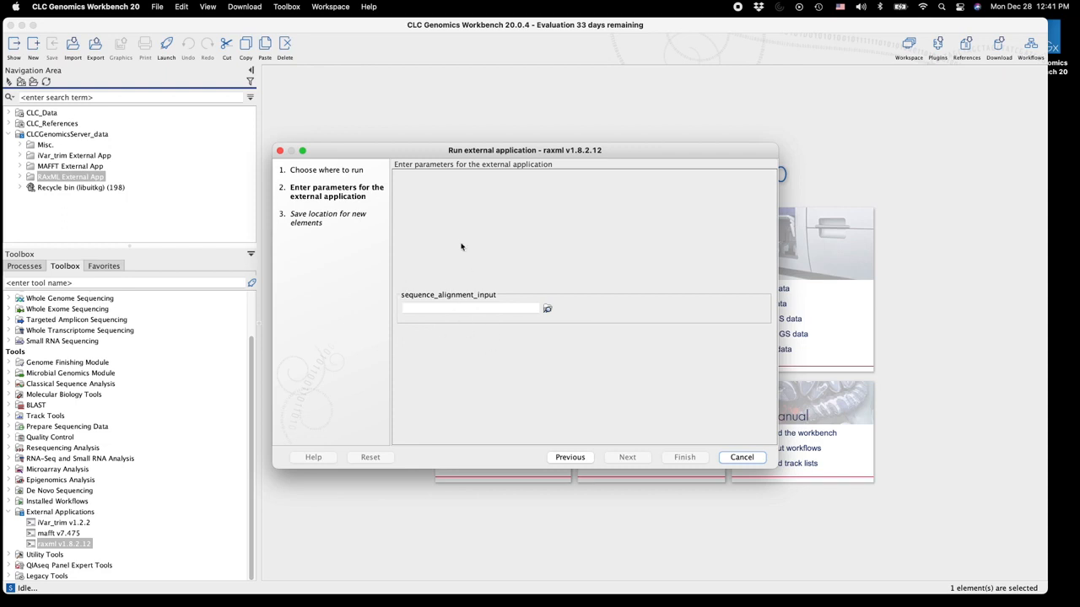
- Choose the mafft_msa alignment from RAxML External App's input_data folder as the sequence_alignment_input
left_click(546, 309)
left_click(369, 209)
left_click(378, 219)
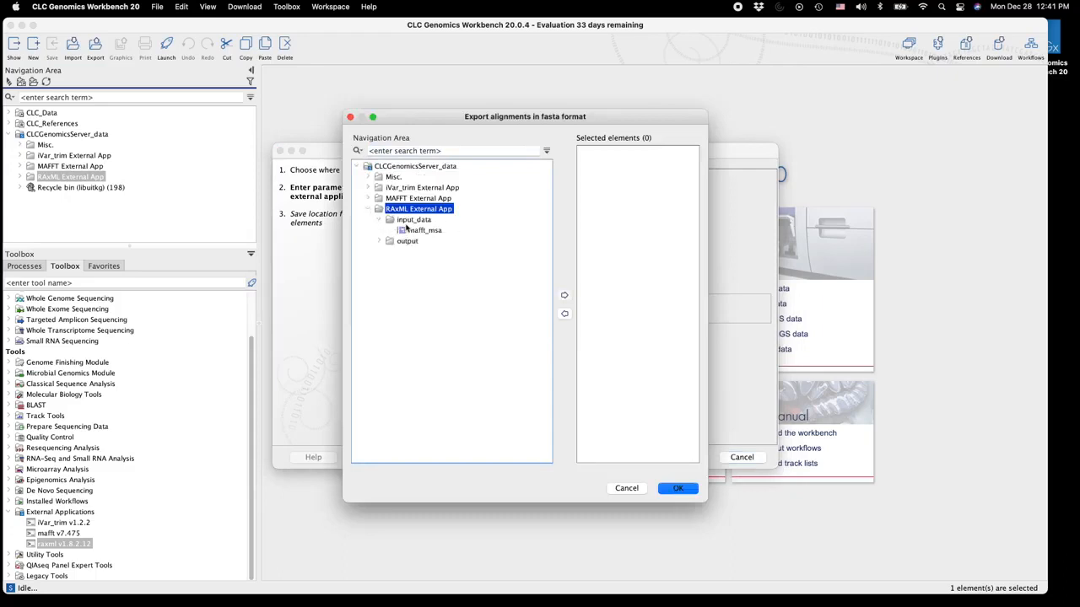
left_click(417, 231)
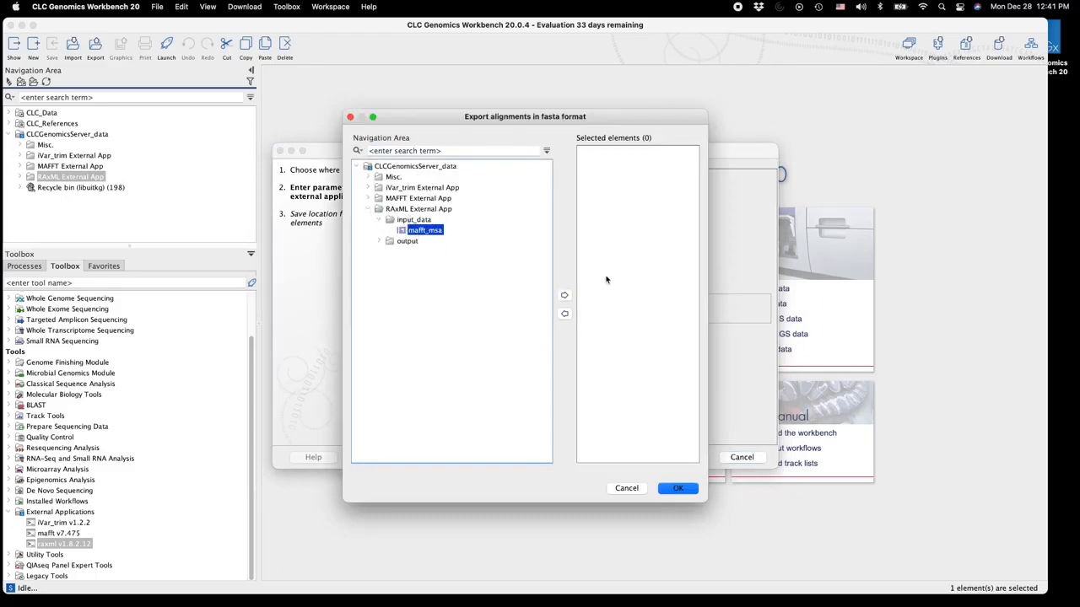
left_click(565, 296)
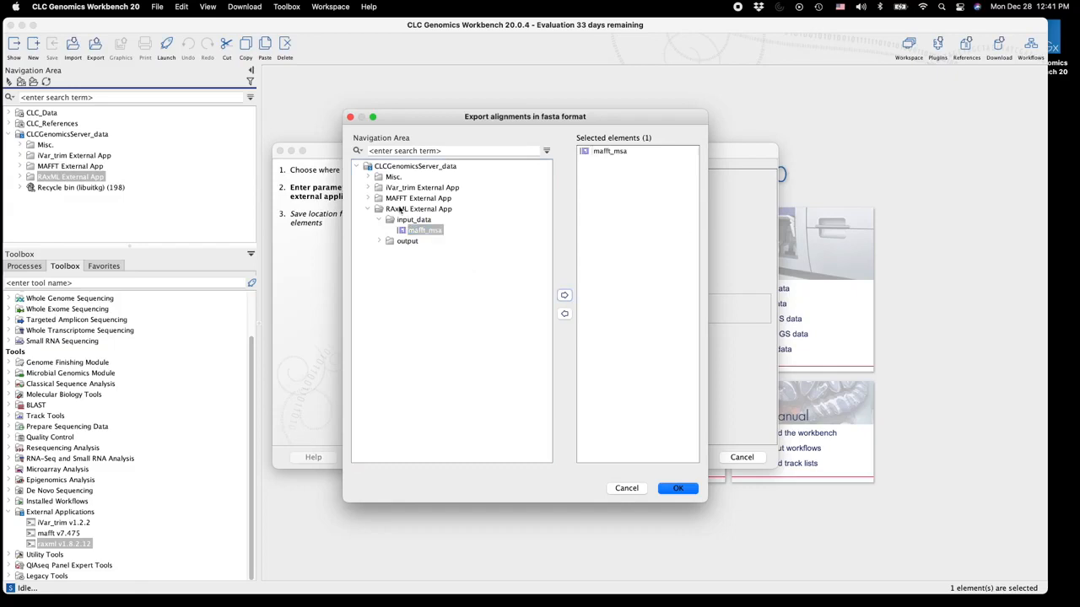
left_click(678, 489)
- Save the new elements in RAxML External App's output folder and run the application
left_click(625, 460)
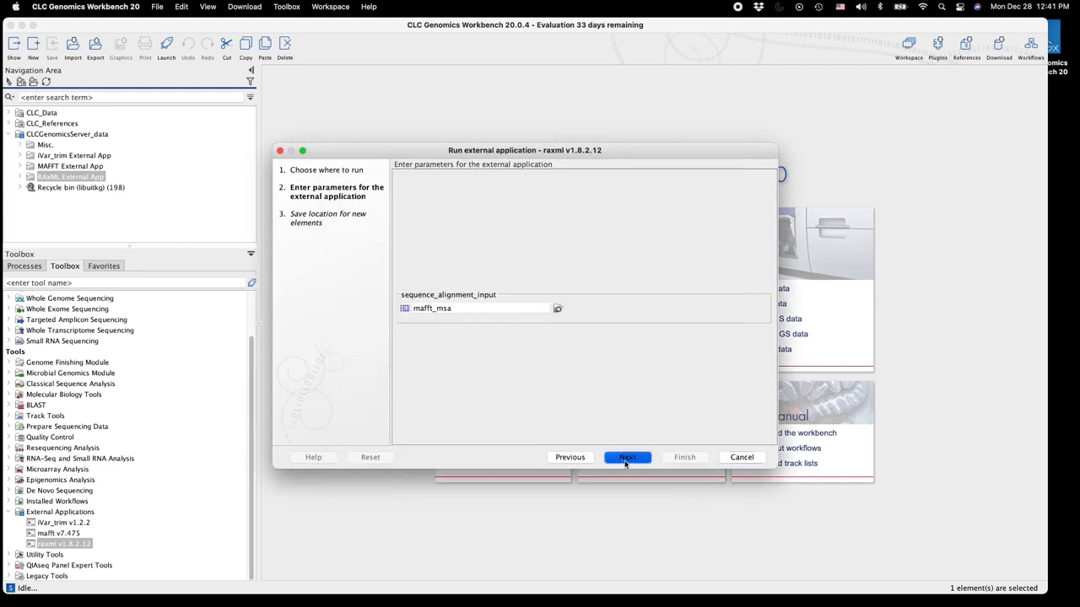
left_click(444, 303)
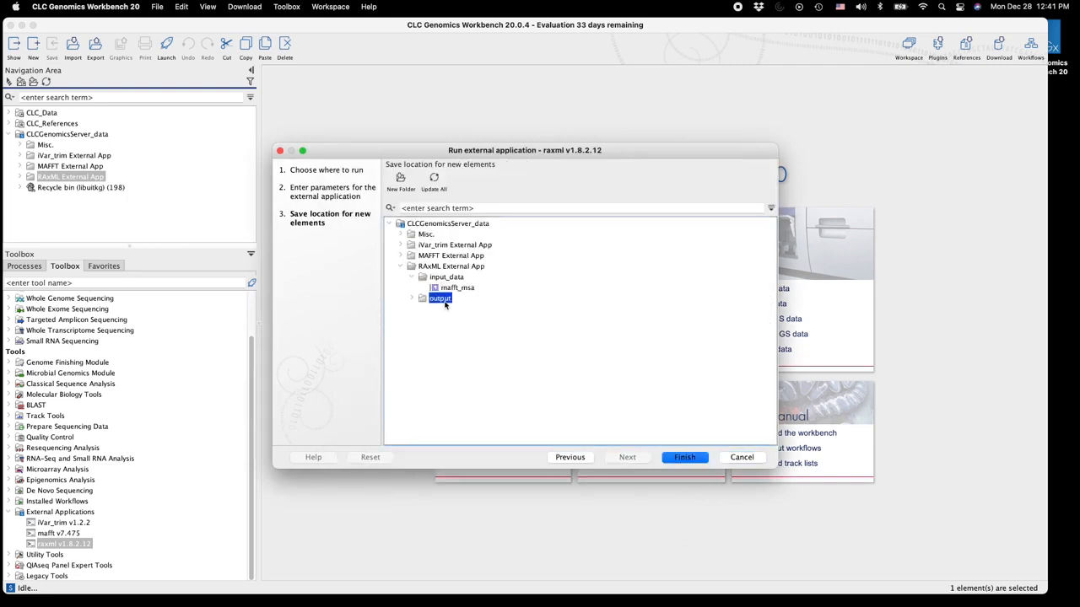
left_click(690, 458)
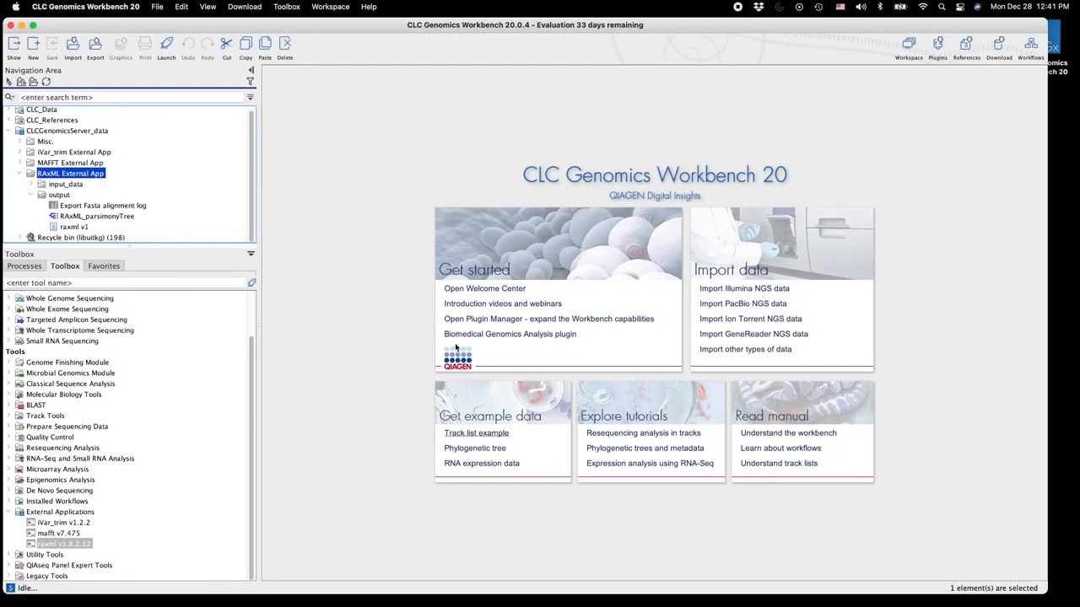
- Open the raxml v1 log and the RAxML_parsimonyTree from the output folder to examine the run's results
left_click(125, 204)
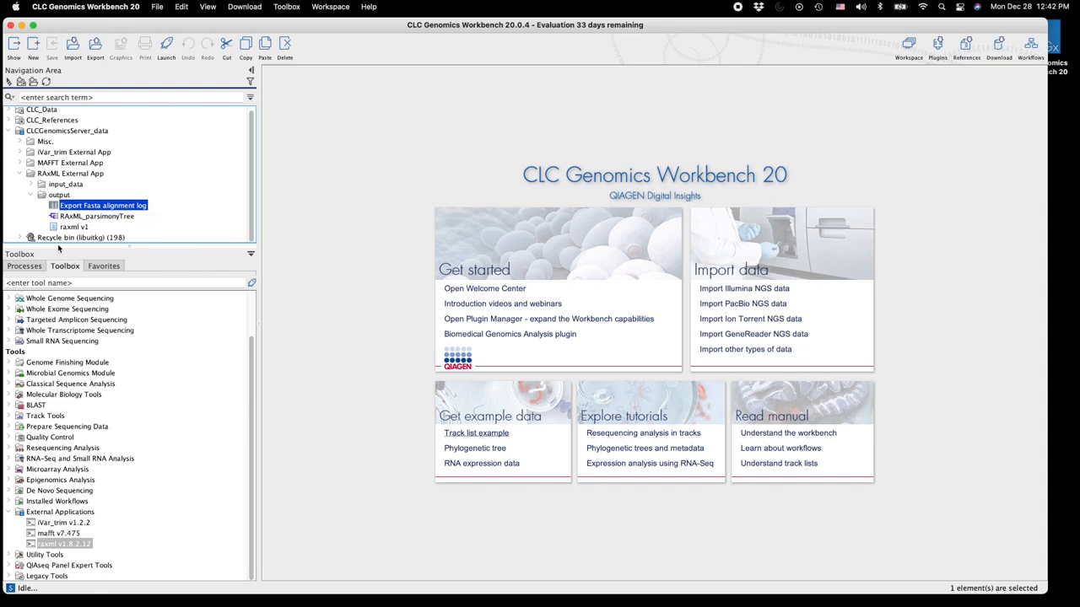
left_click(83, 228)
double_click(84, 228)
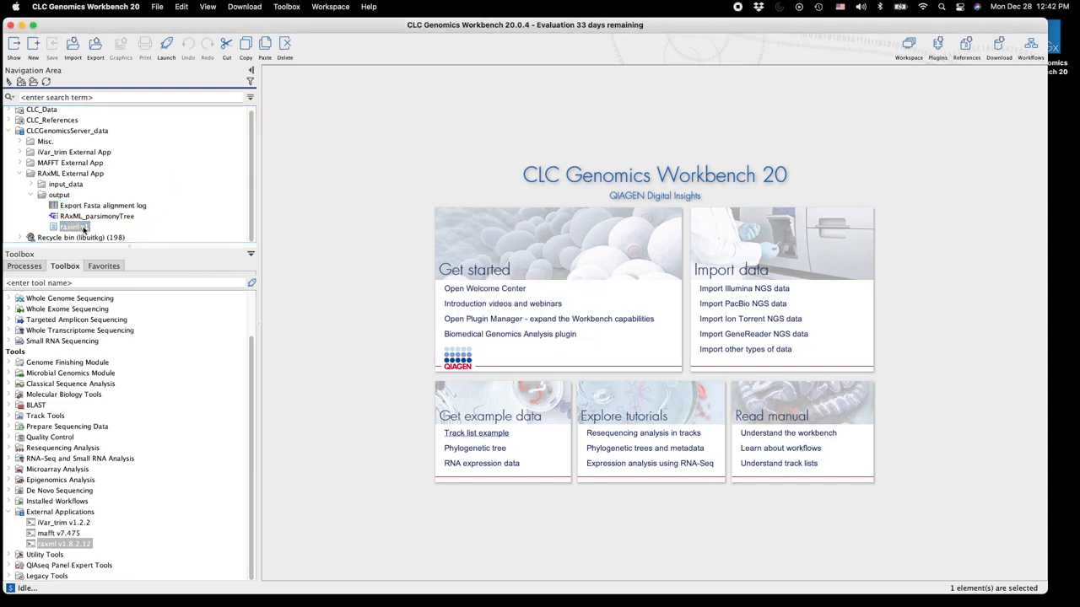
scroll(511, 346, "down", 17)
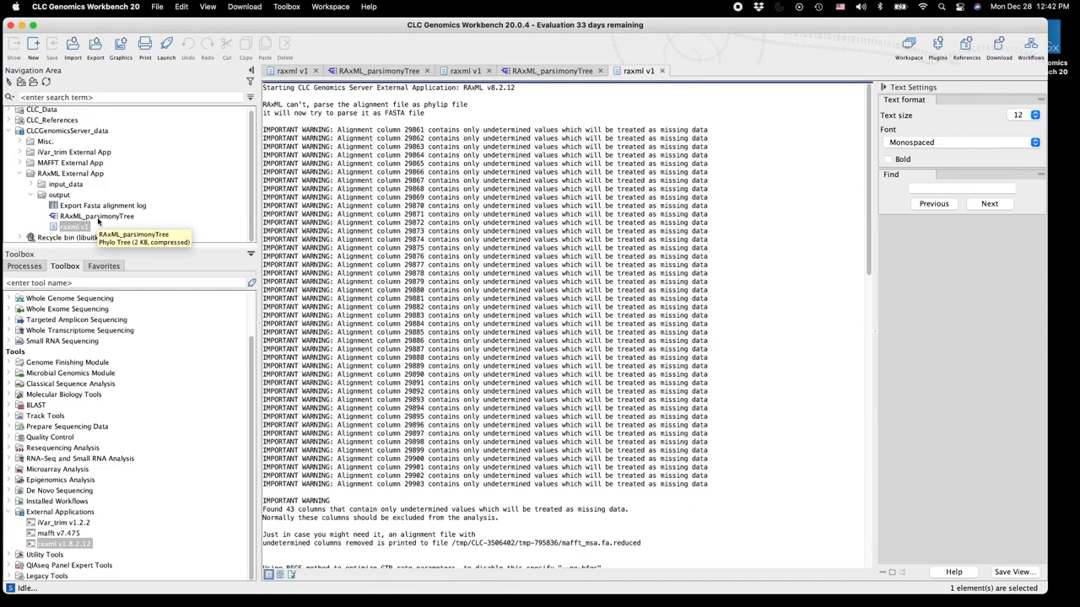
double_click(97, 217)
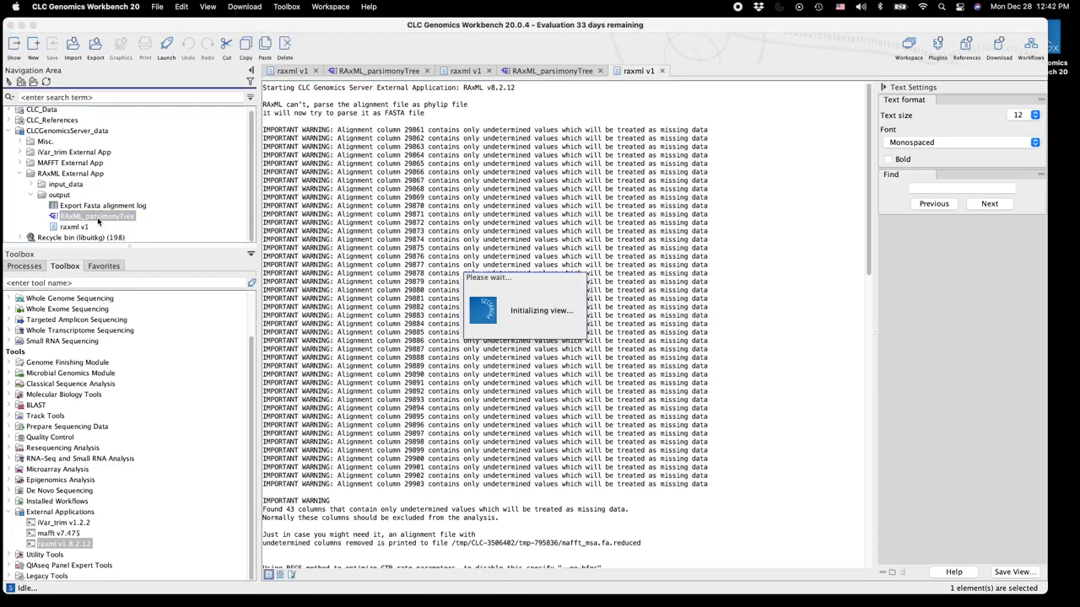